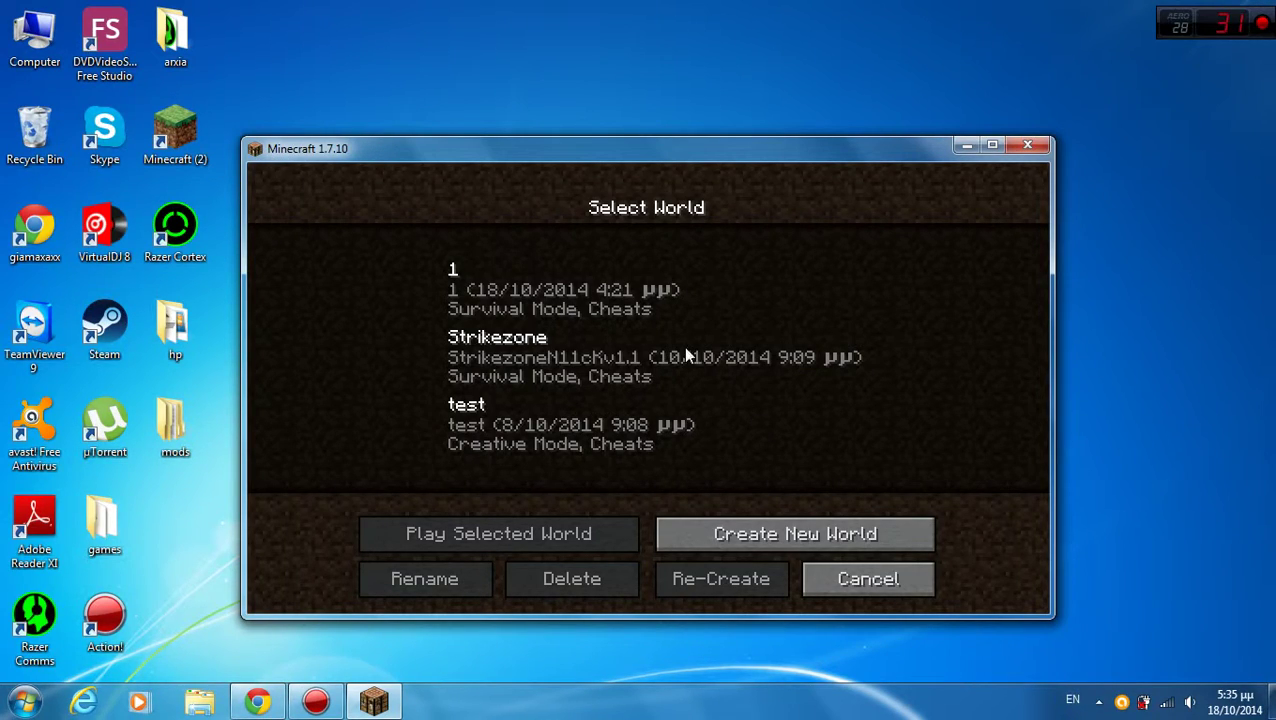
Browse the saved worlds, including Strikezone and test, then cancel without playing and quit Minecraft.
click(486, 283)
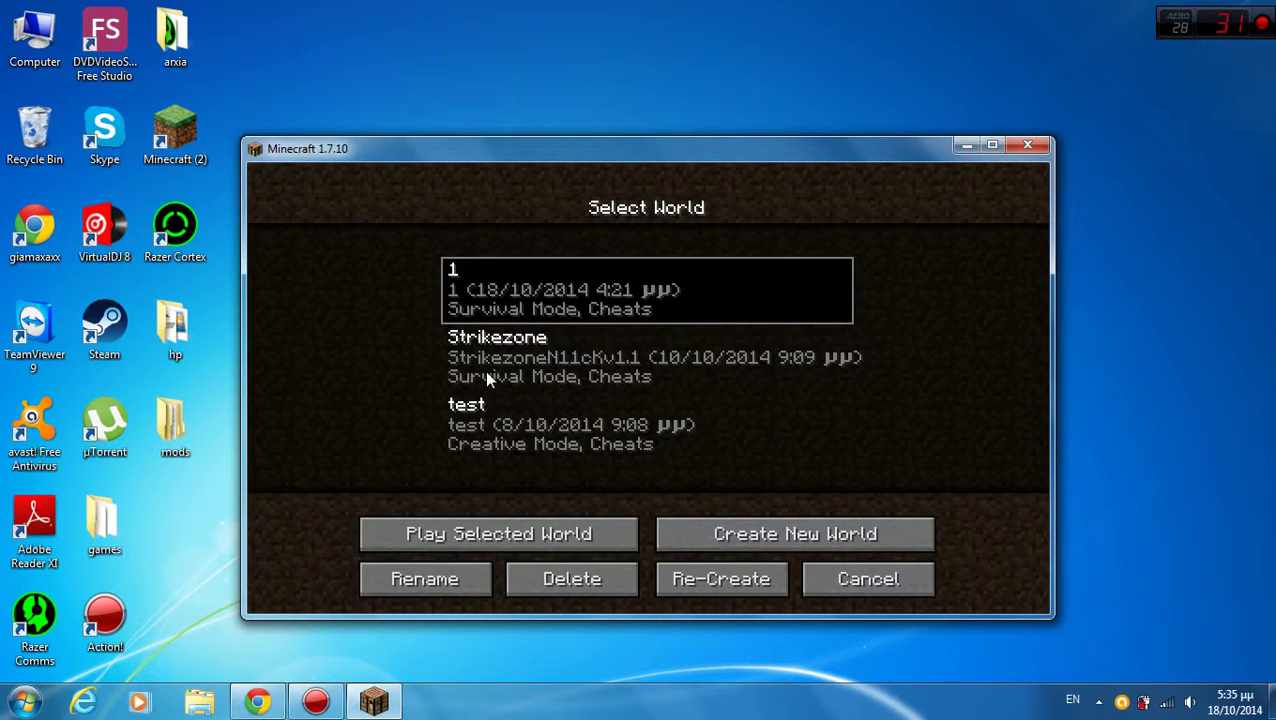
click(493, 430)
click(476, 356)
click(477, 270)
click(483, 356)
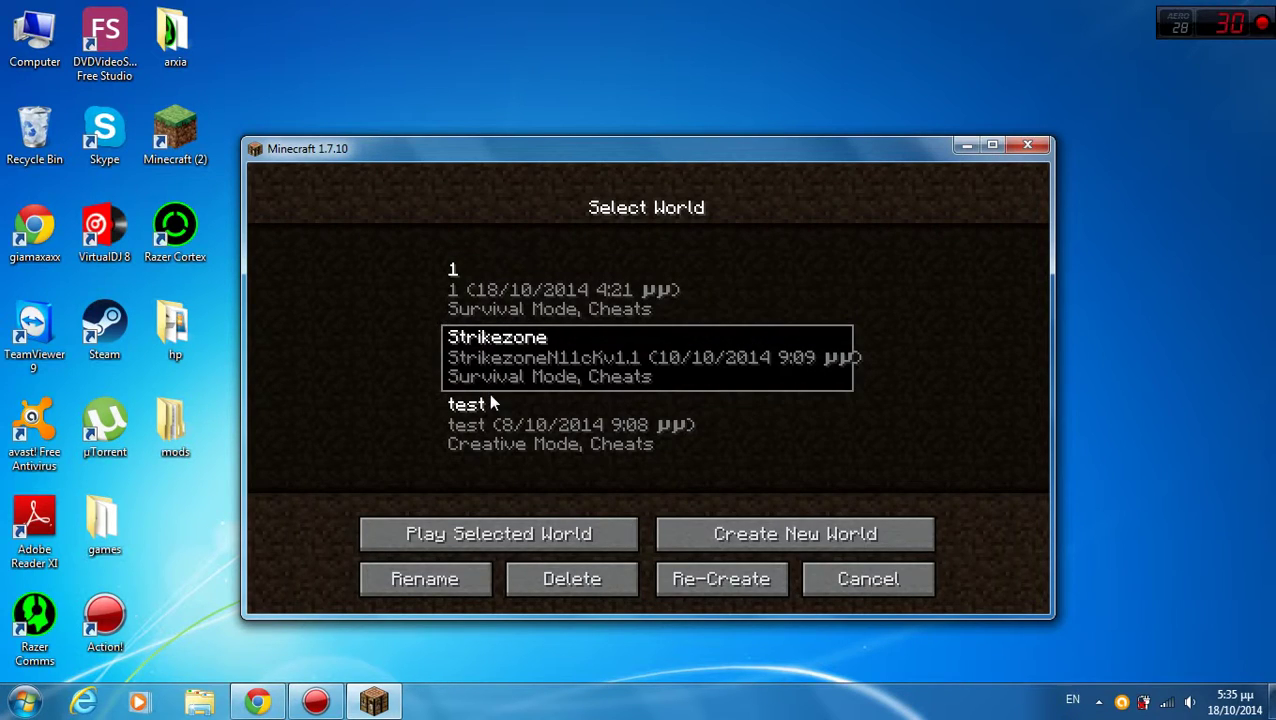
click(489, 405)
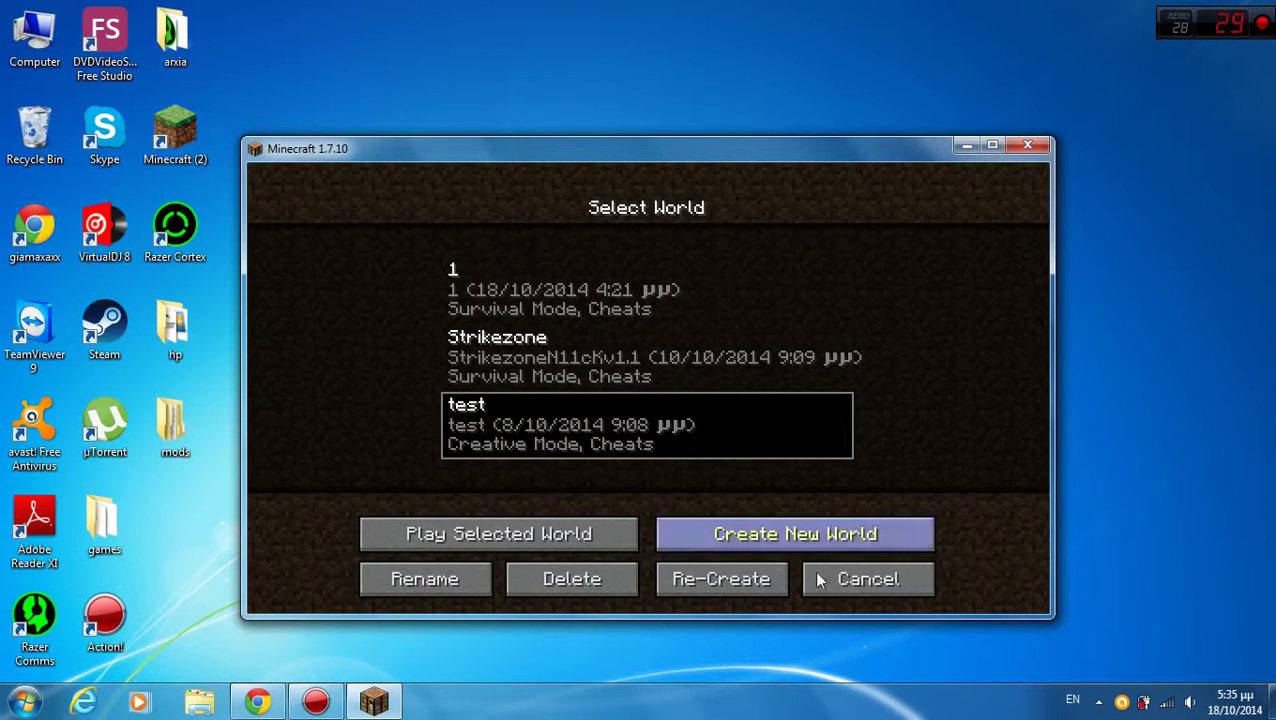
click(870, 580)
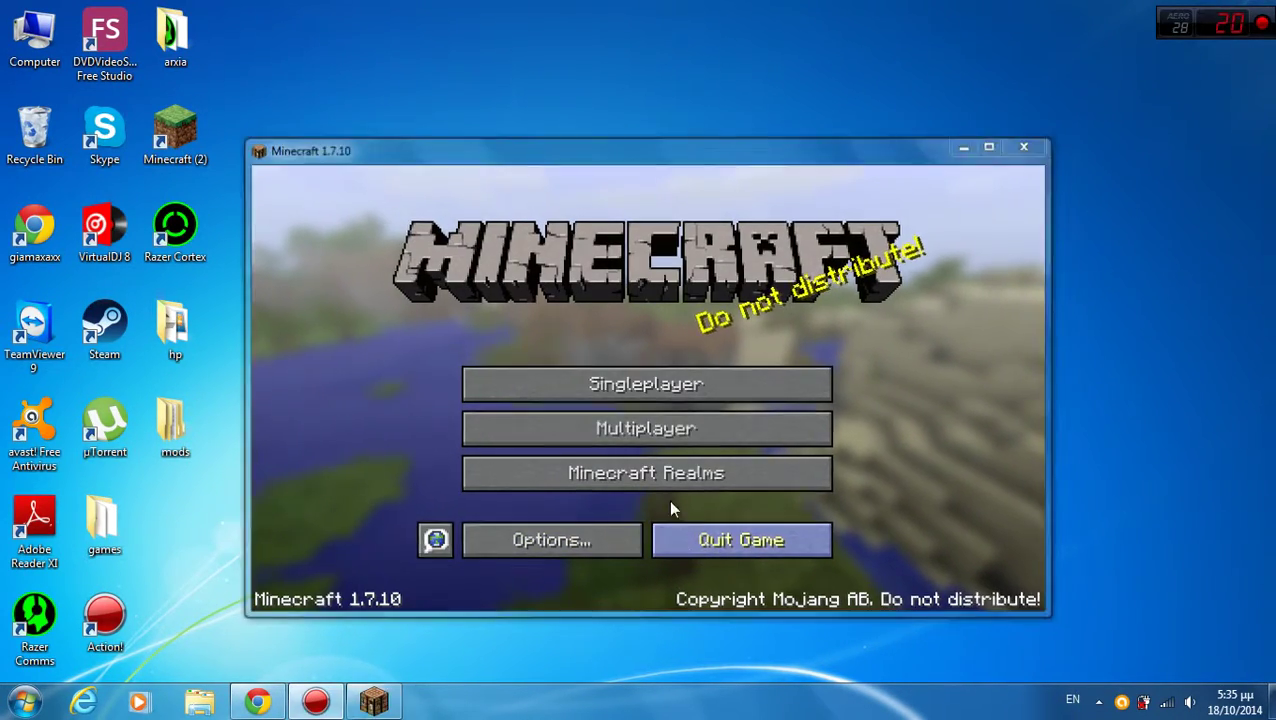
click(680, 541)
Search Google for 'skydaz' and open the Skydaz site from the results.
click(280, 704)
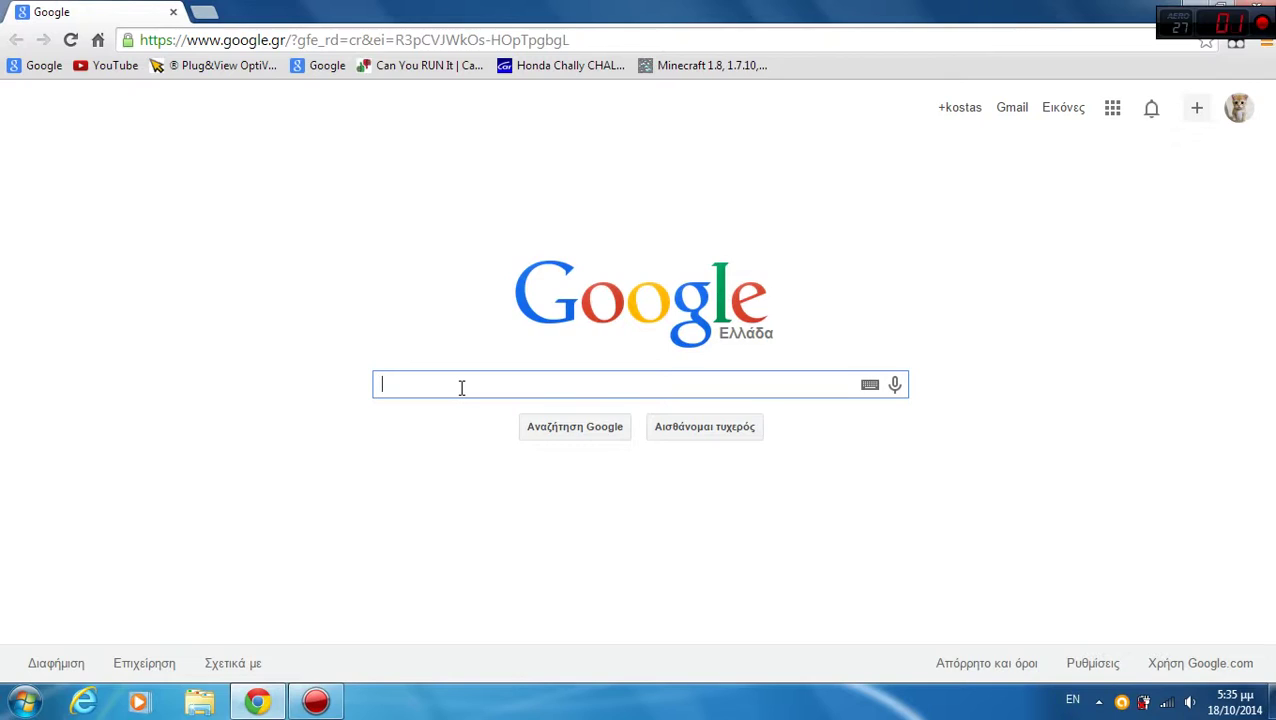
text(sky)
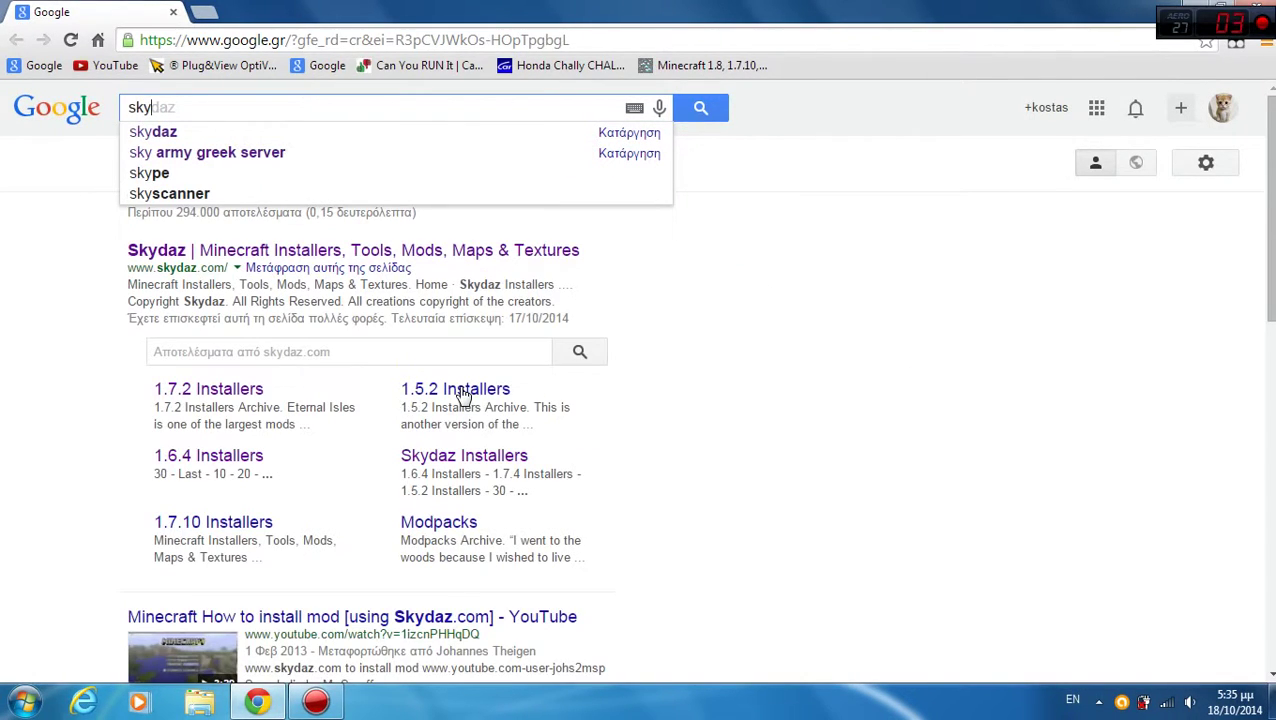
click(155, 133)
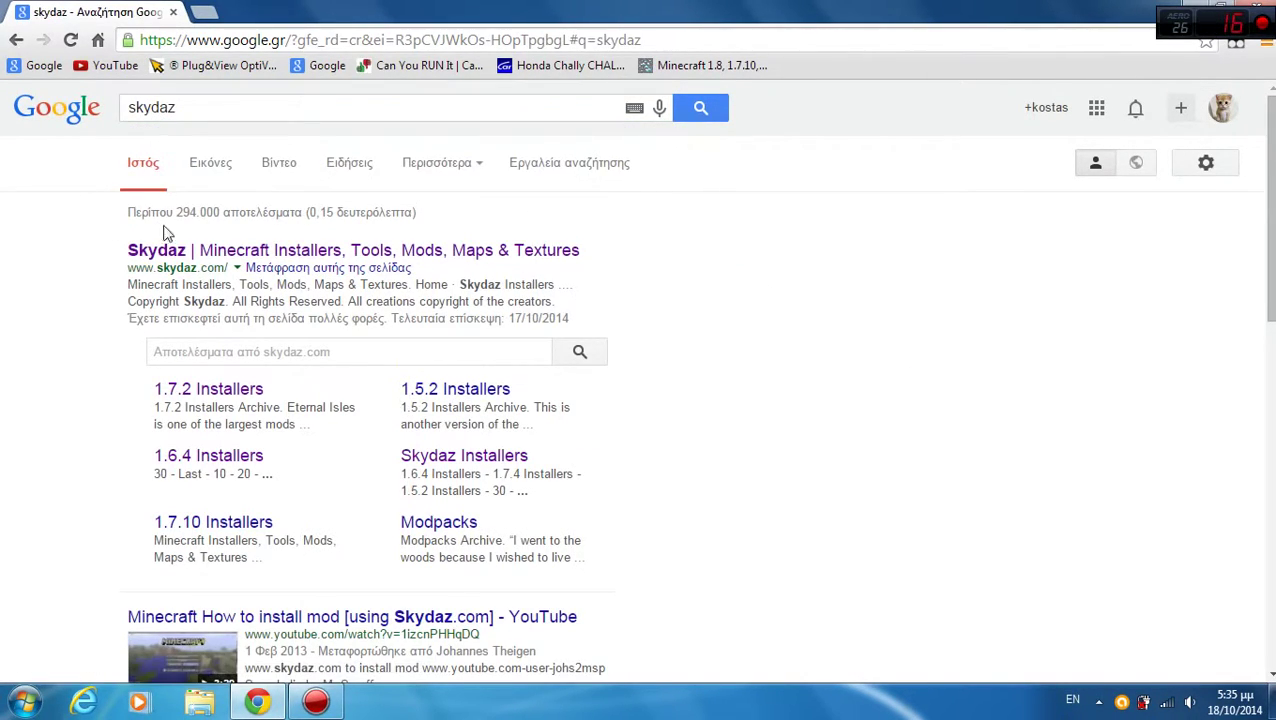
click(175, 255)
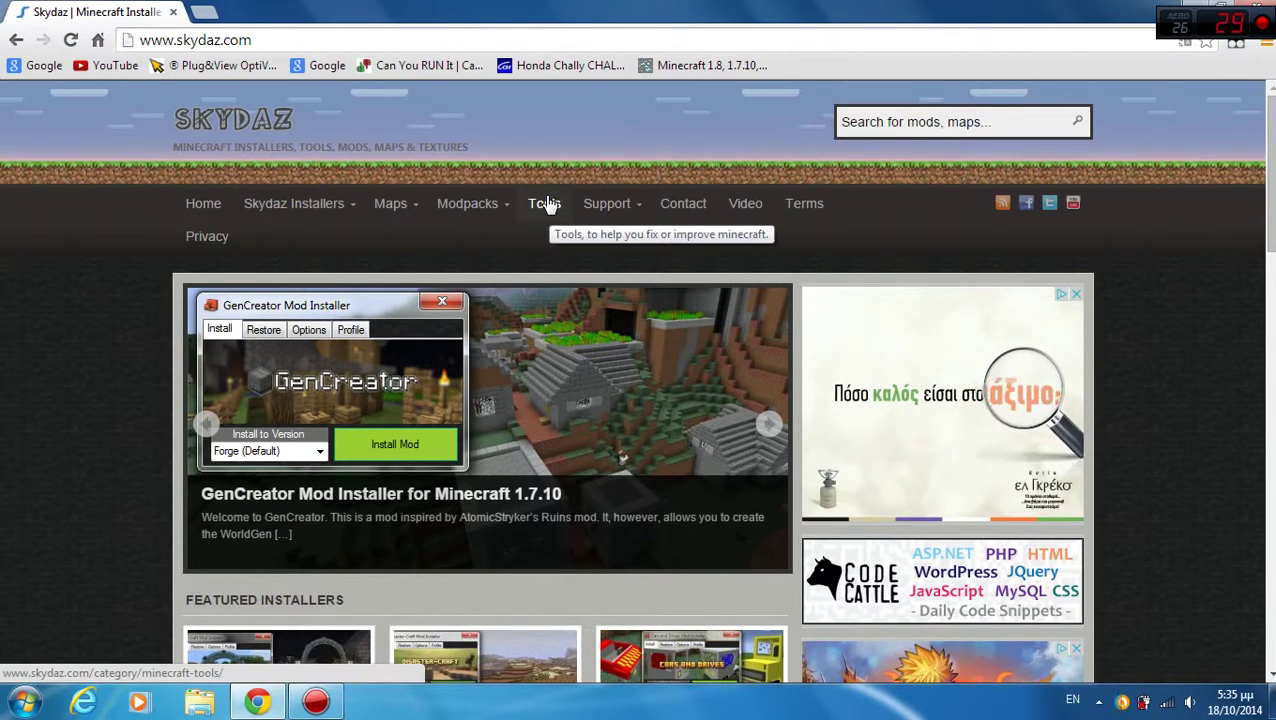
Open the Map and Texture Pack Installer for Minecraft post from the Skydaz Tools category.
click(548, 205)
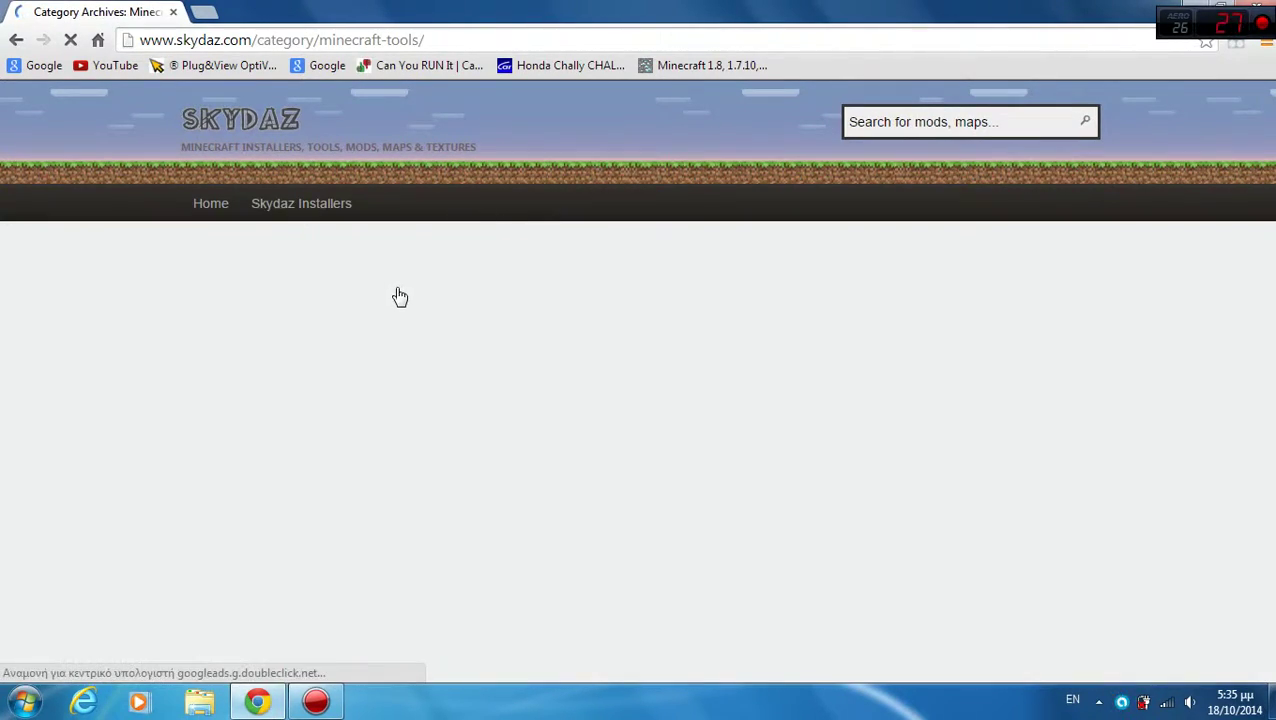
scroll(387, 341, down, 3)
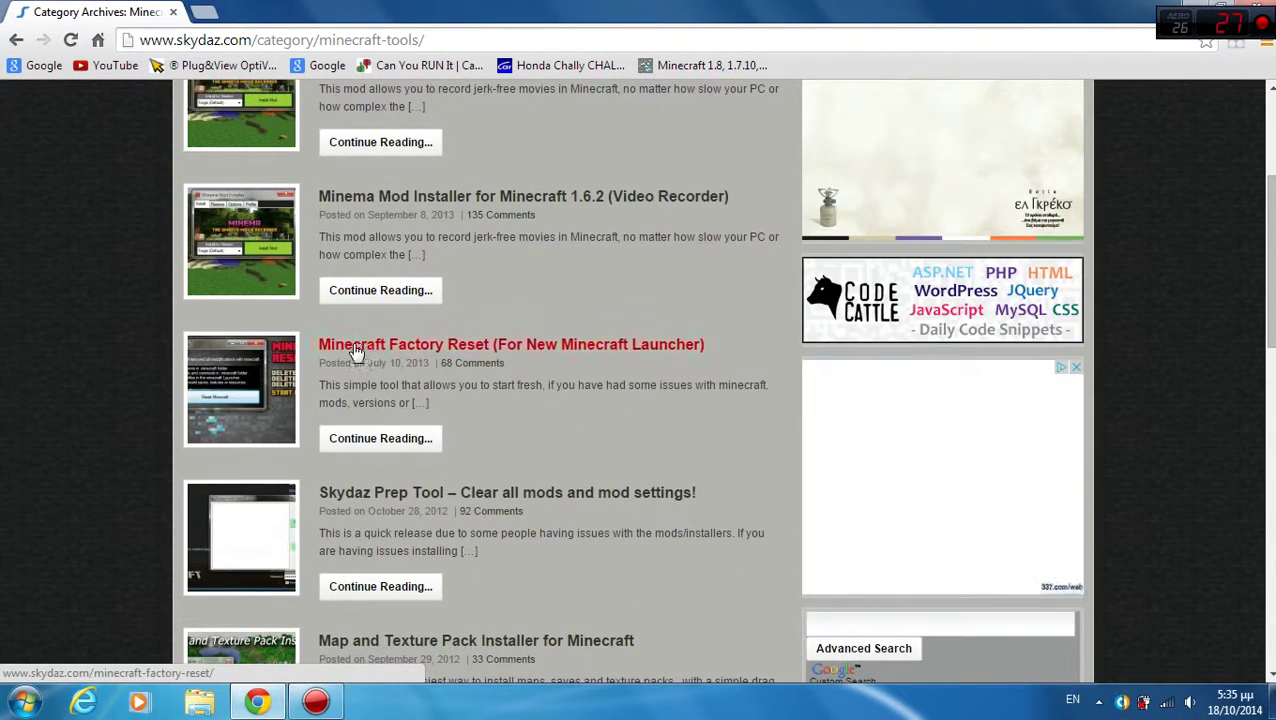
scroll(350, 348, down, 3)
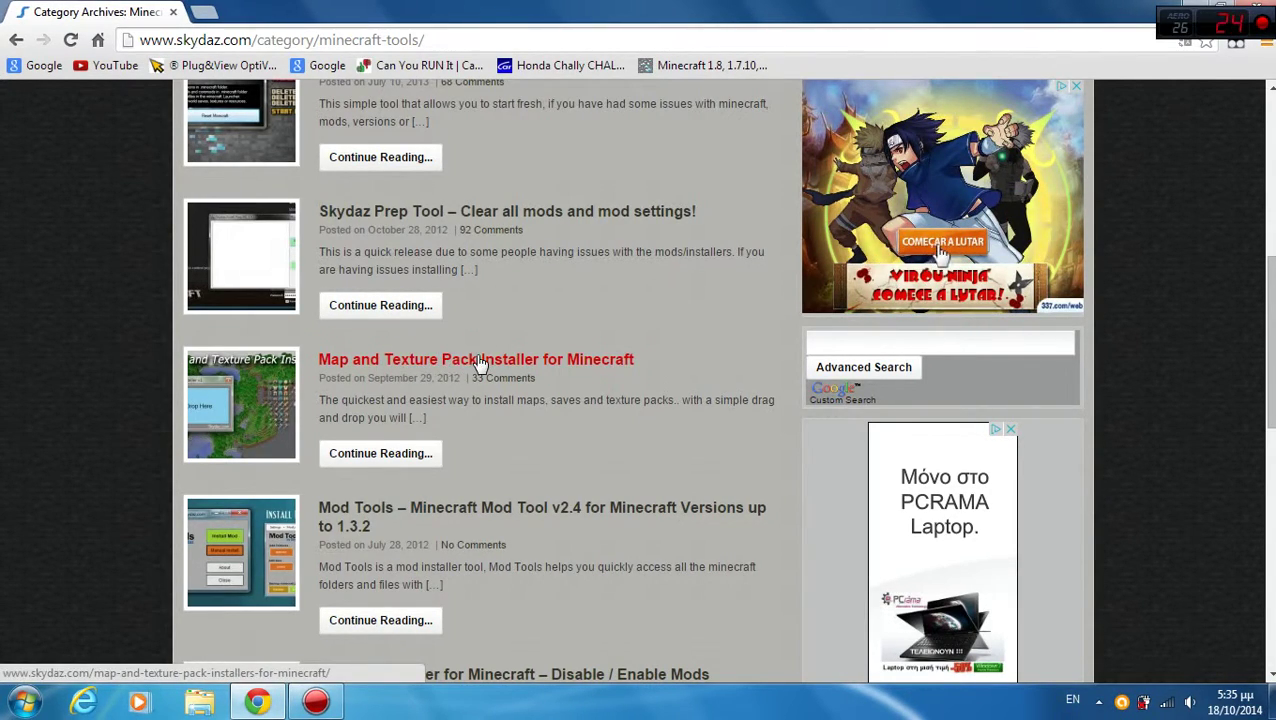
click(196, 399)
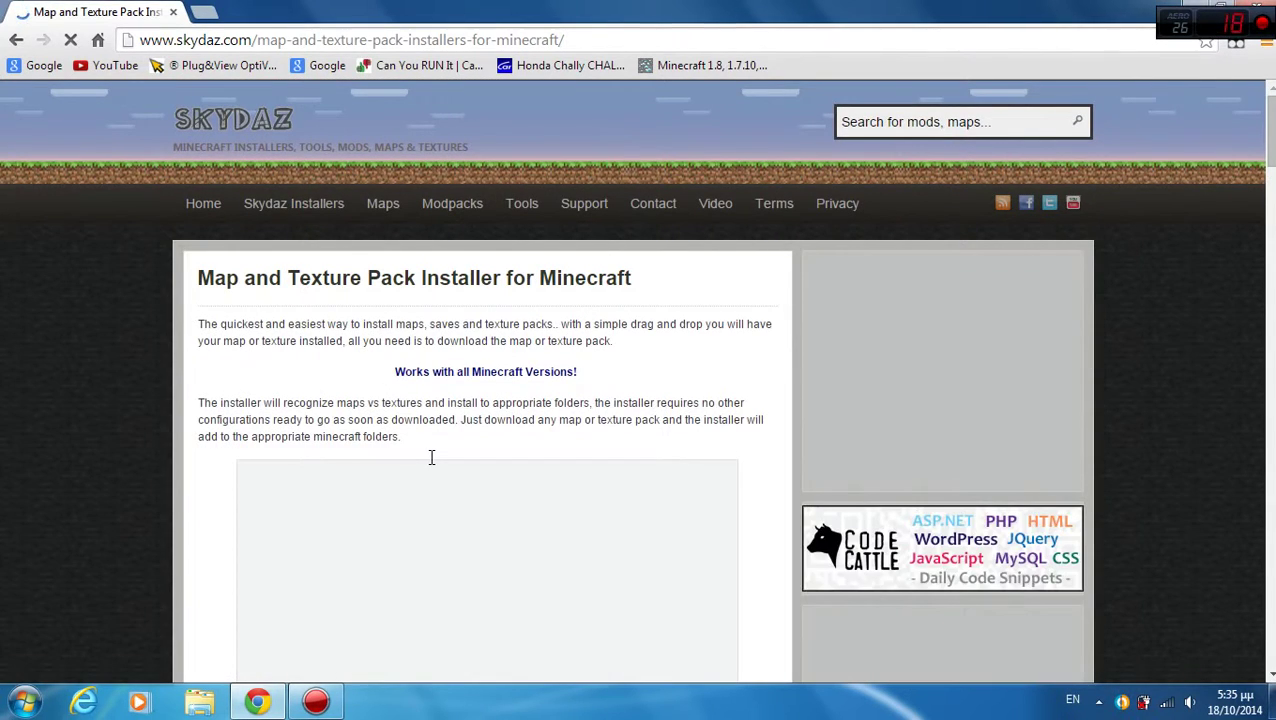
Scroll down to the post's Downloads section with the exe and zip installer links.
scroll(432, 460, down, 3)
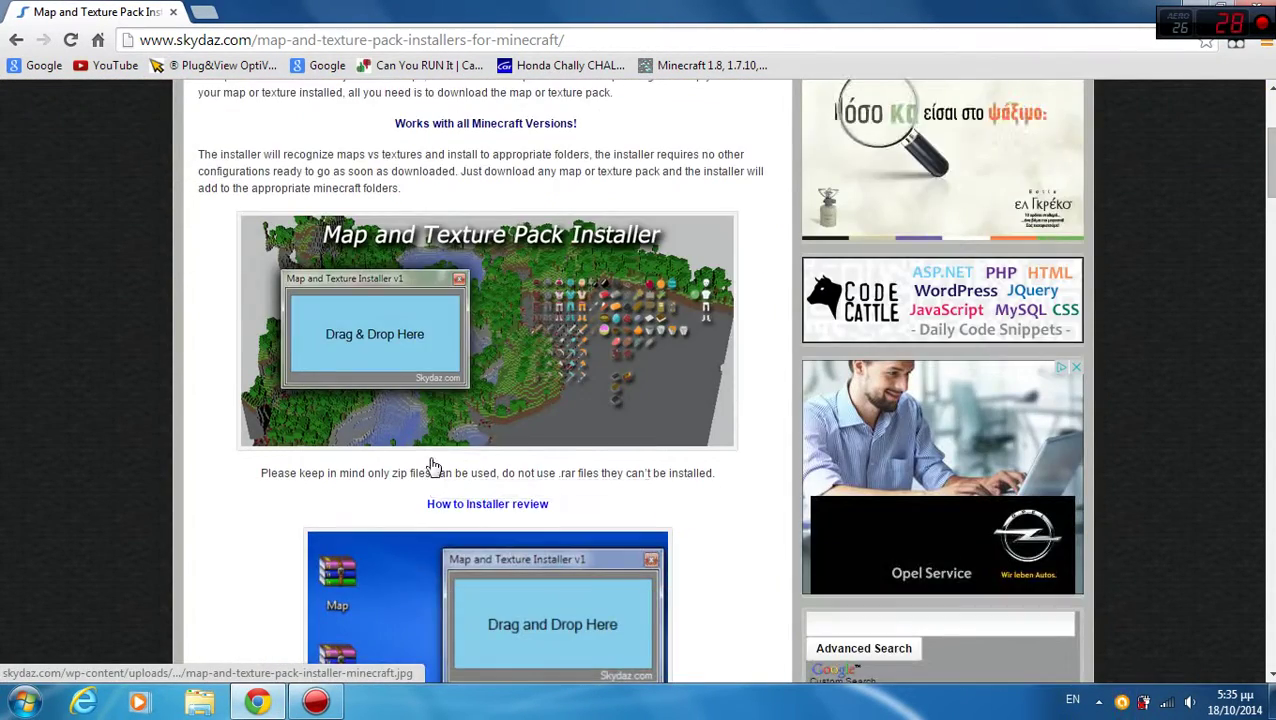
scroll(432, 466, down, 5)
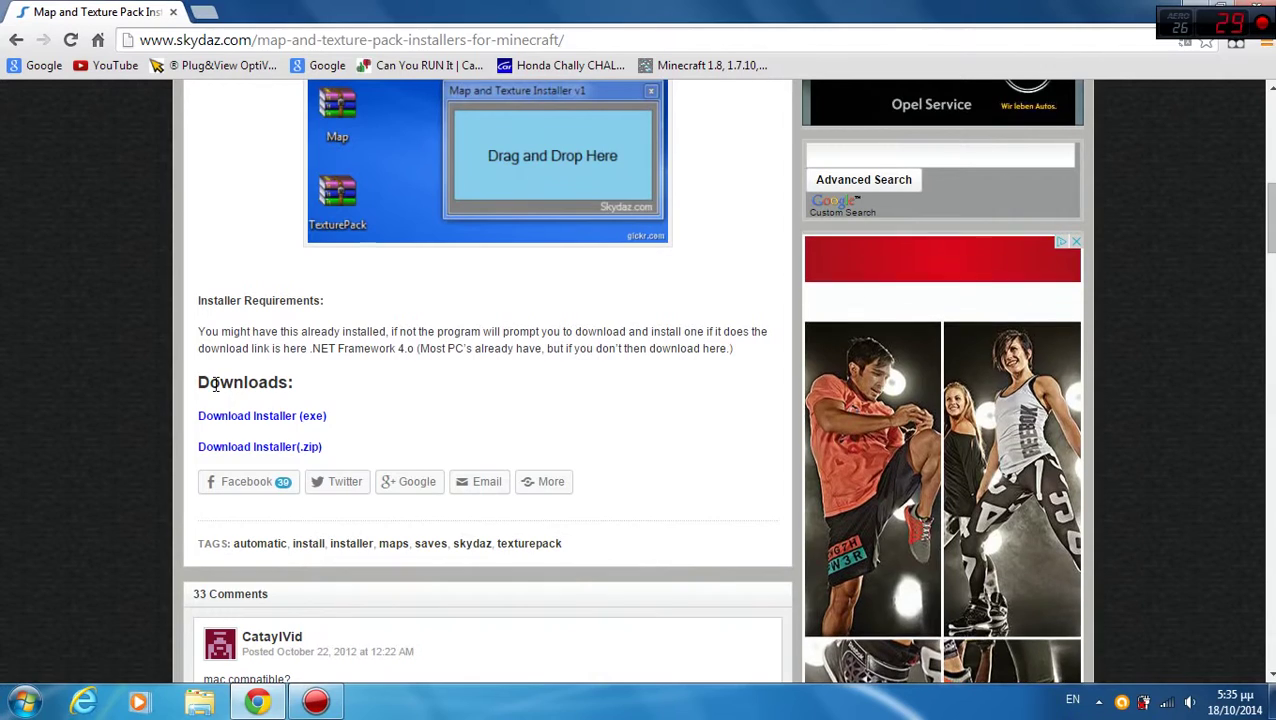
double_click(235, 383)
drag(240, 383, 272, 385)
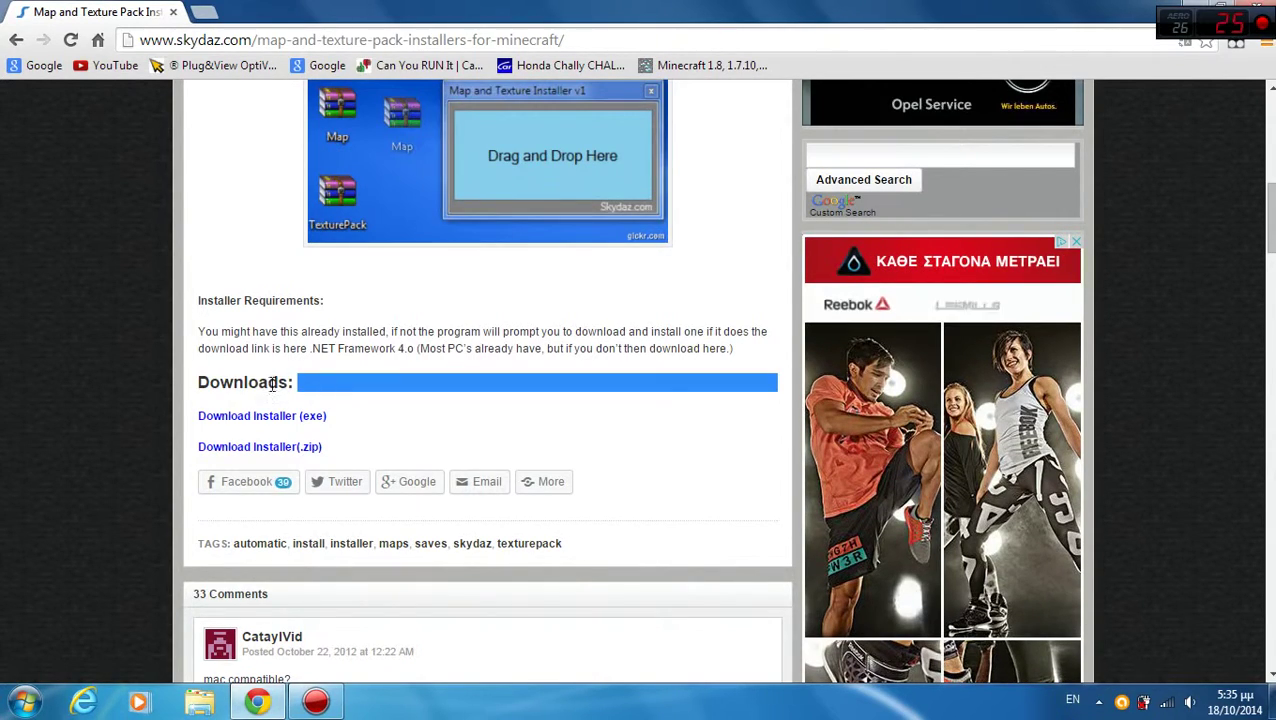
click(116, 400)
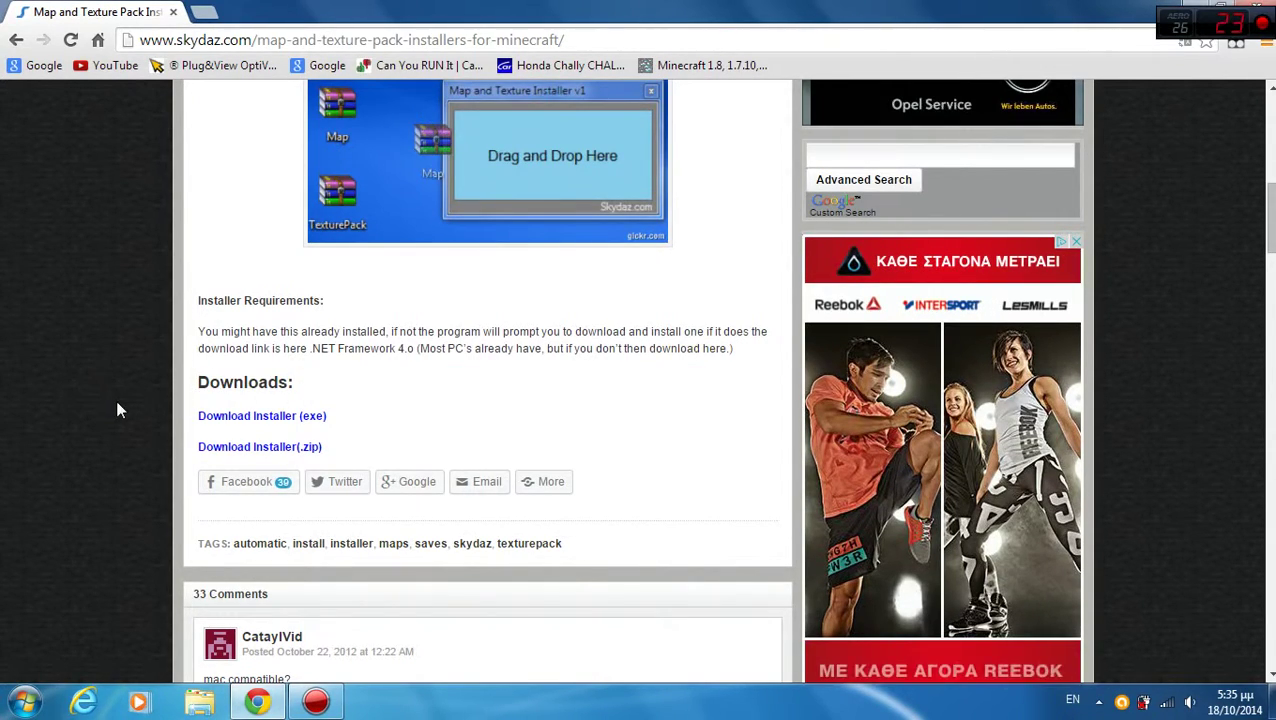
Download the Map and Texture Installer exe and run it past the security warning.
click(238, 417)
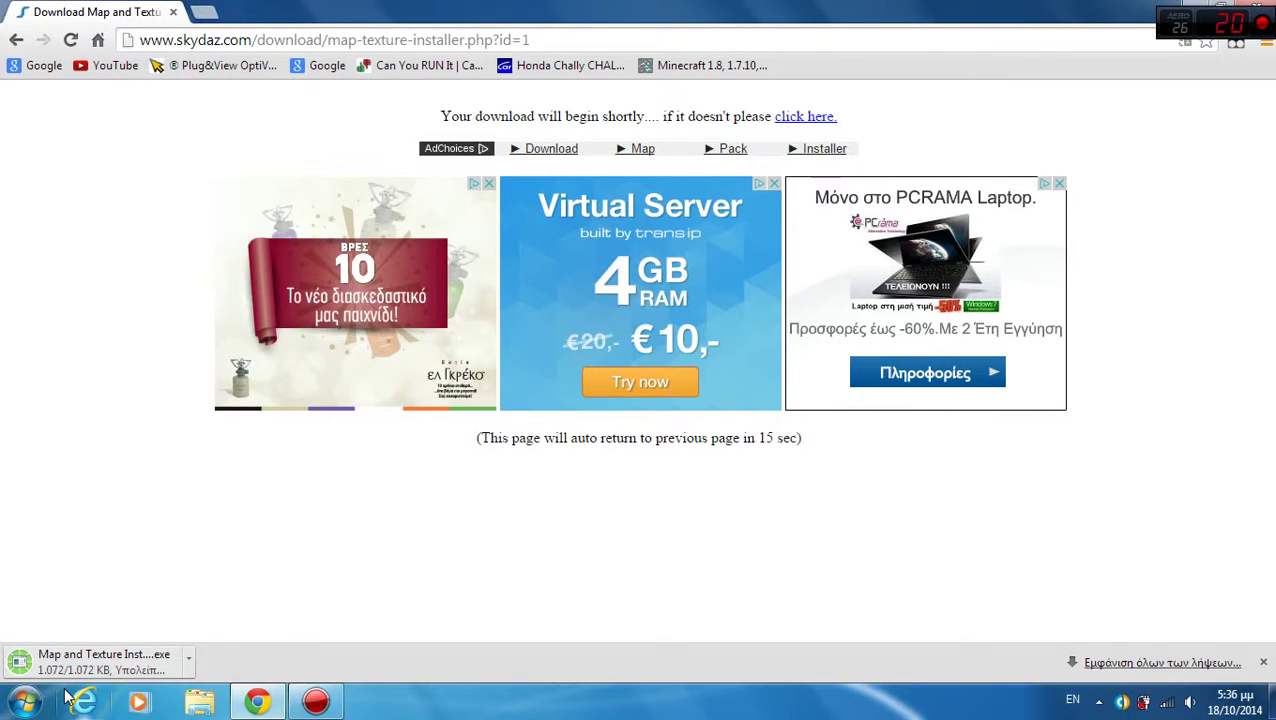
click(82, 657)
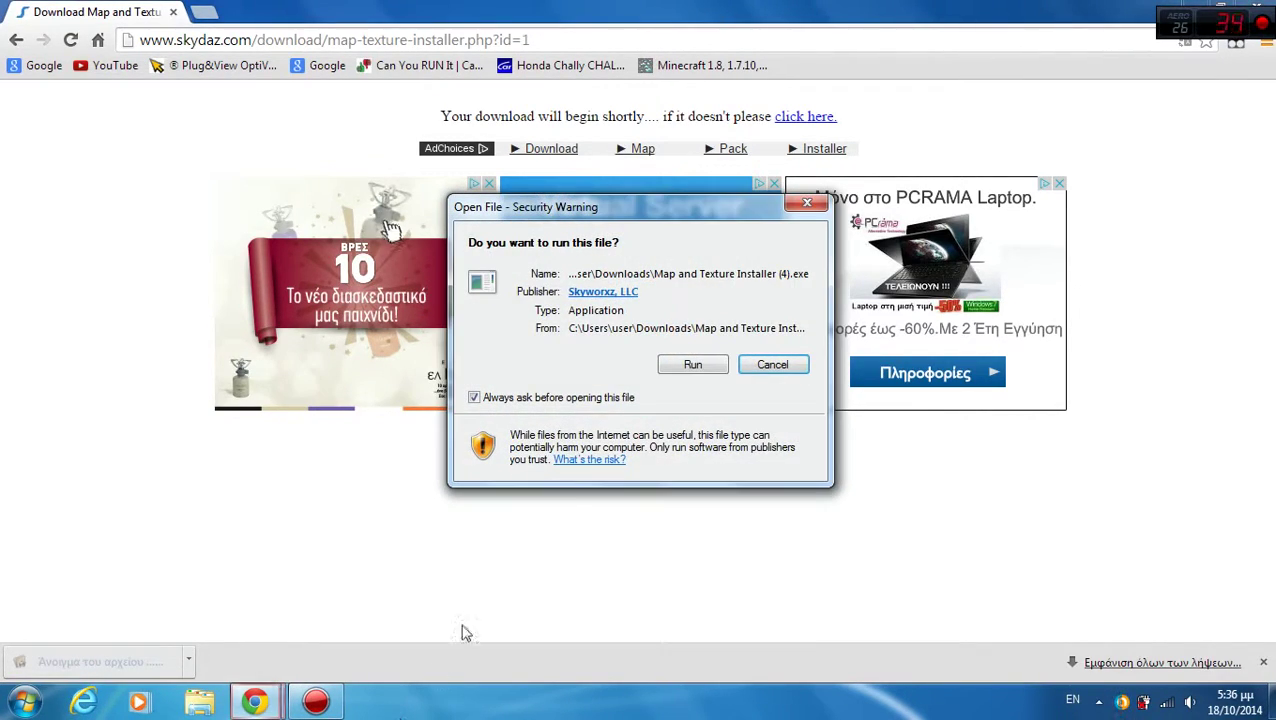
click(693, 366)
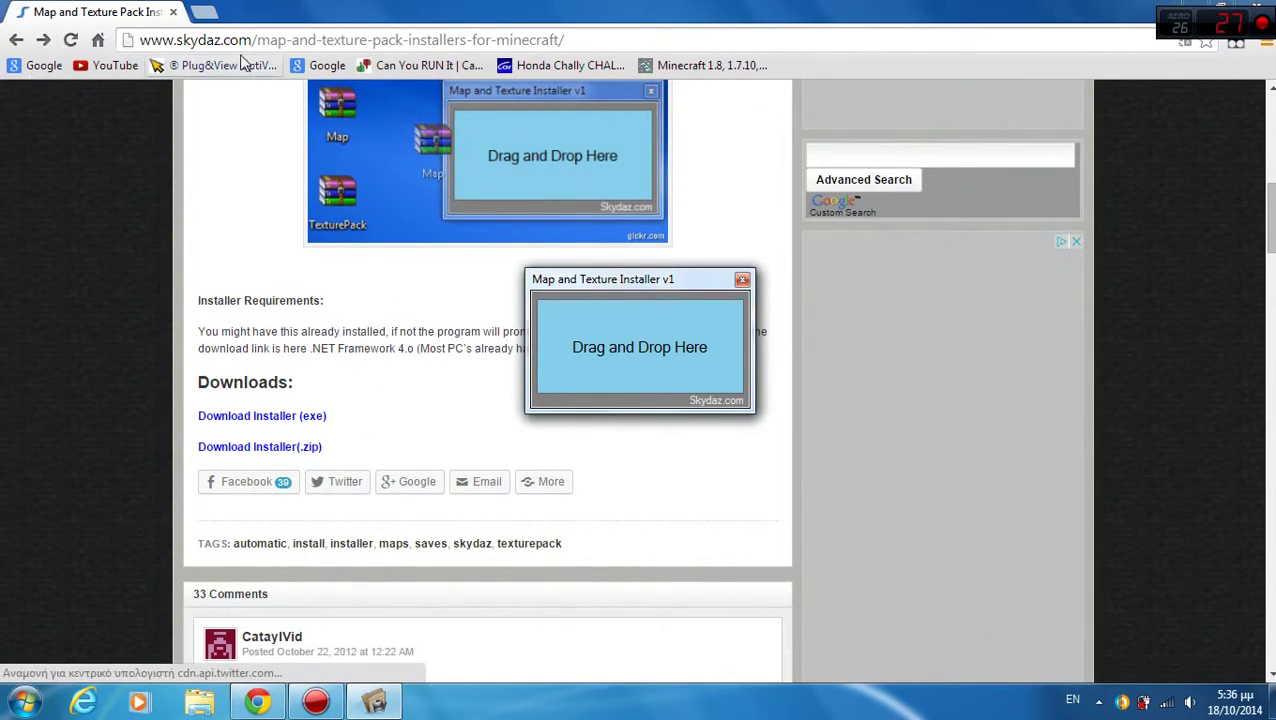
Search Google for 'minecraft mao', accepting the 'minecraft maps' correction.
click(330, 65)
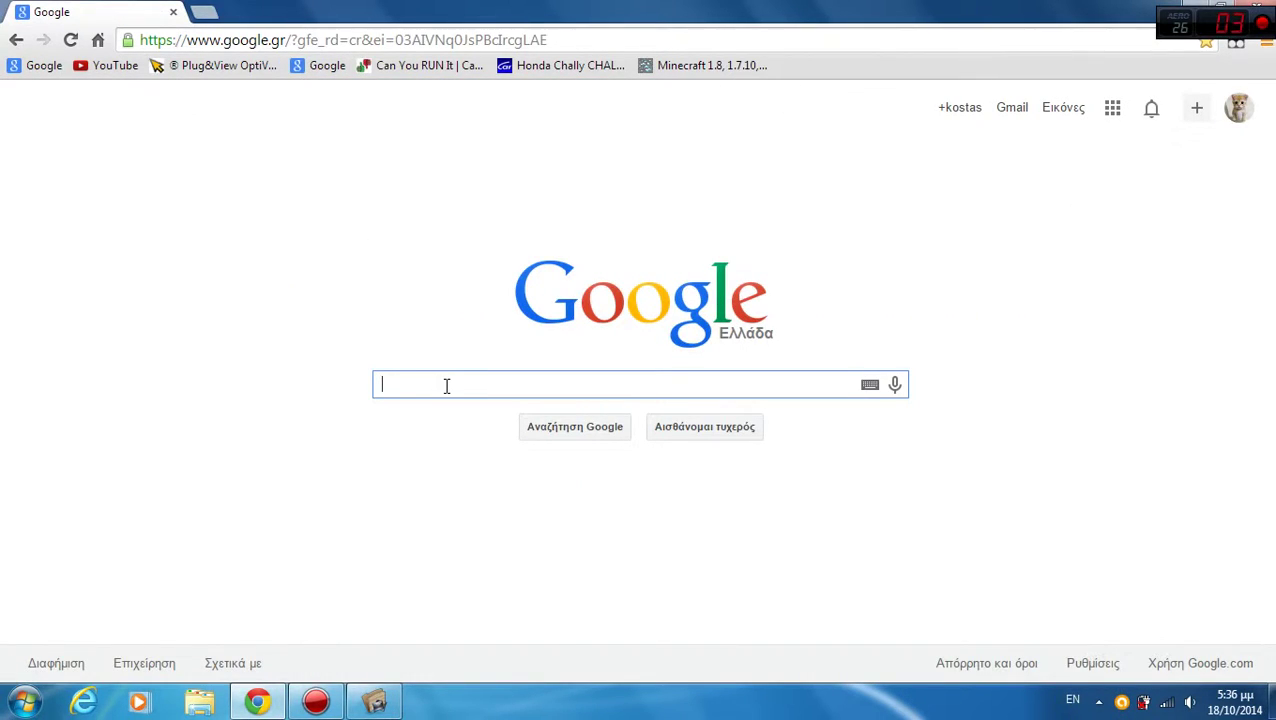
text(mine)
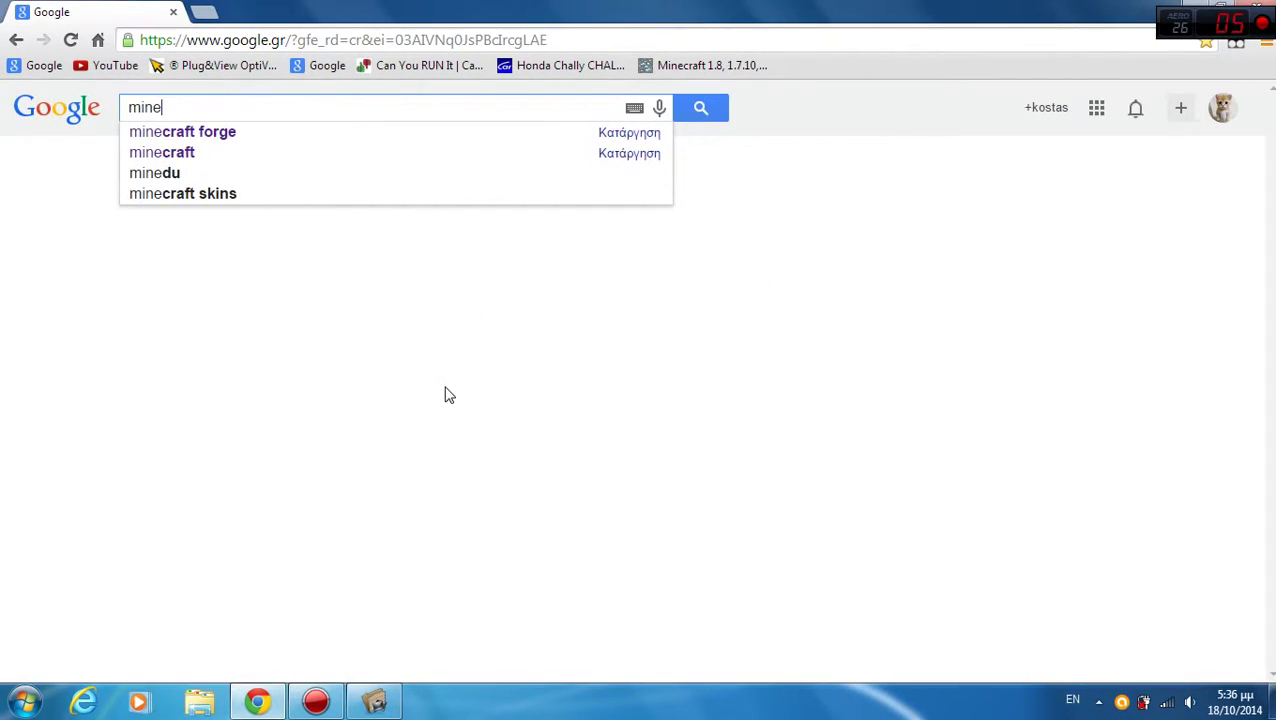
text(craft )
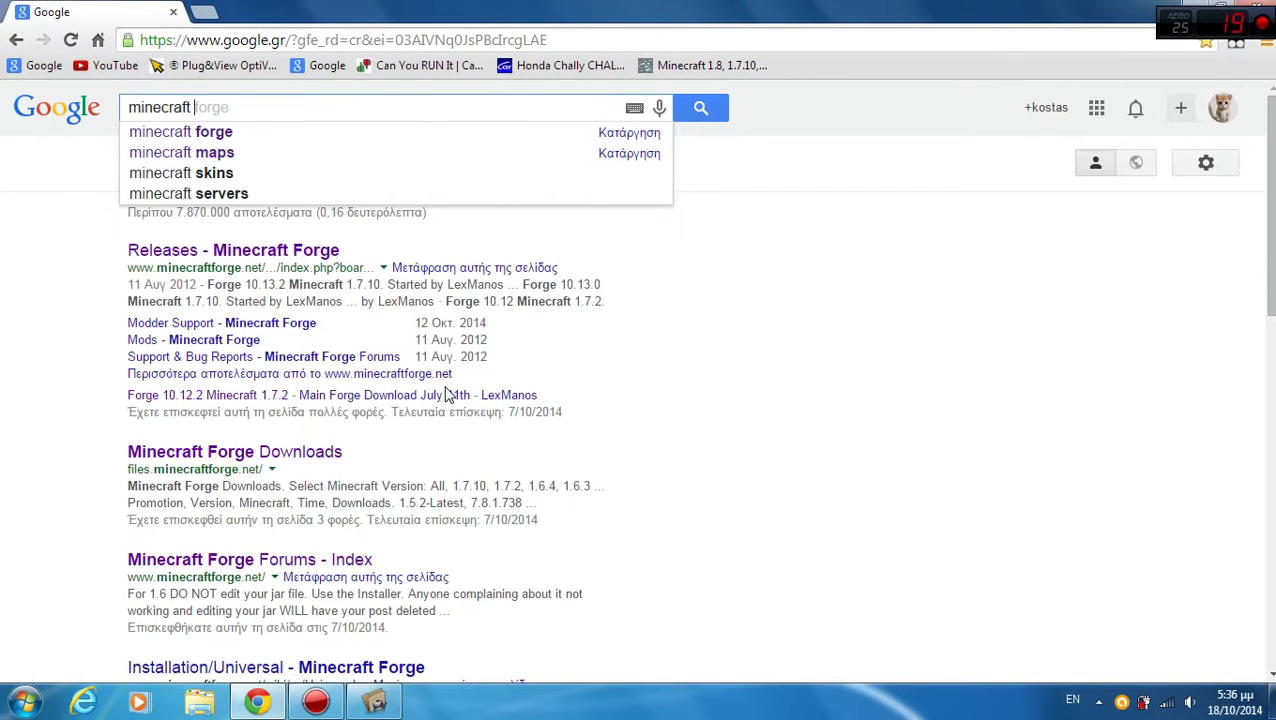
text(mao)
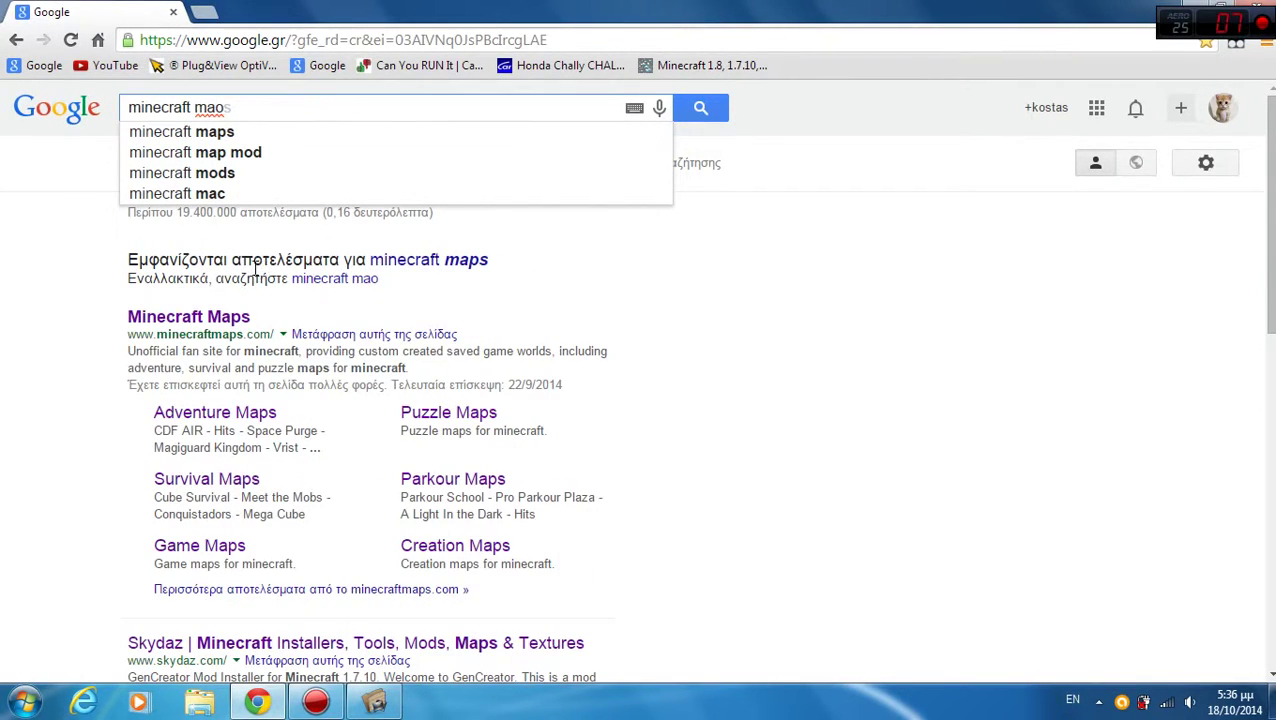
click(418, 262)
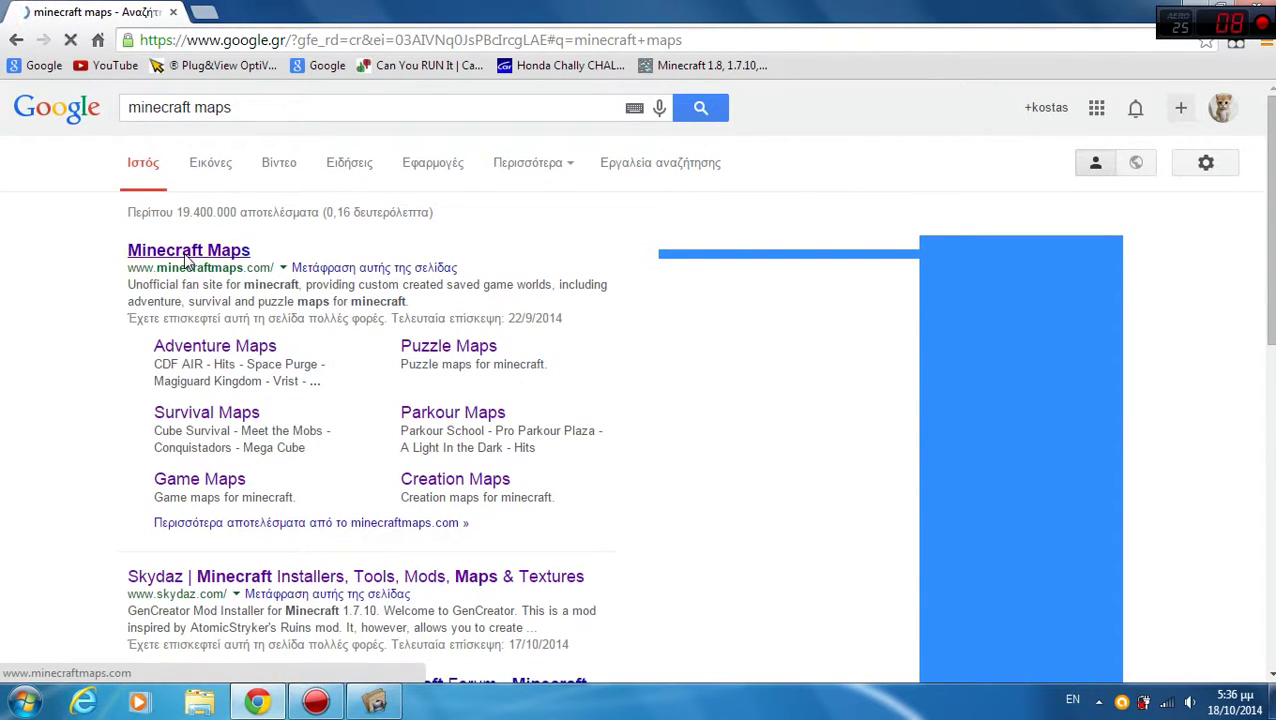
Go to the Minecraft Maps site and open the Pengi's Bakery v1.1 map page.
click(186, 258)
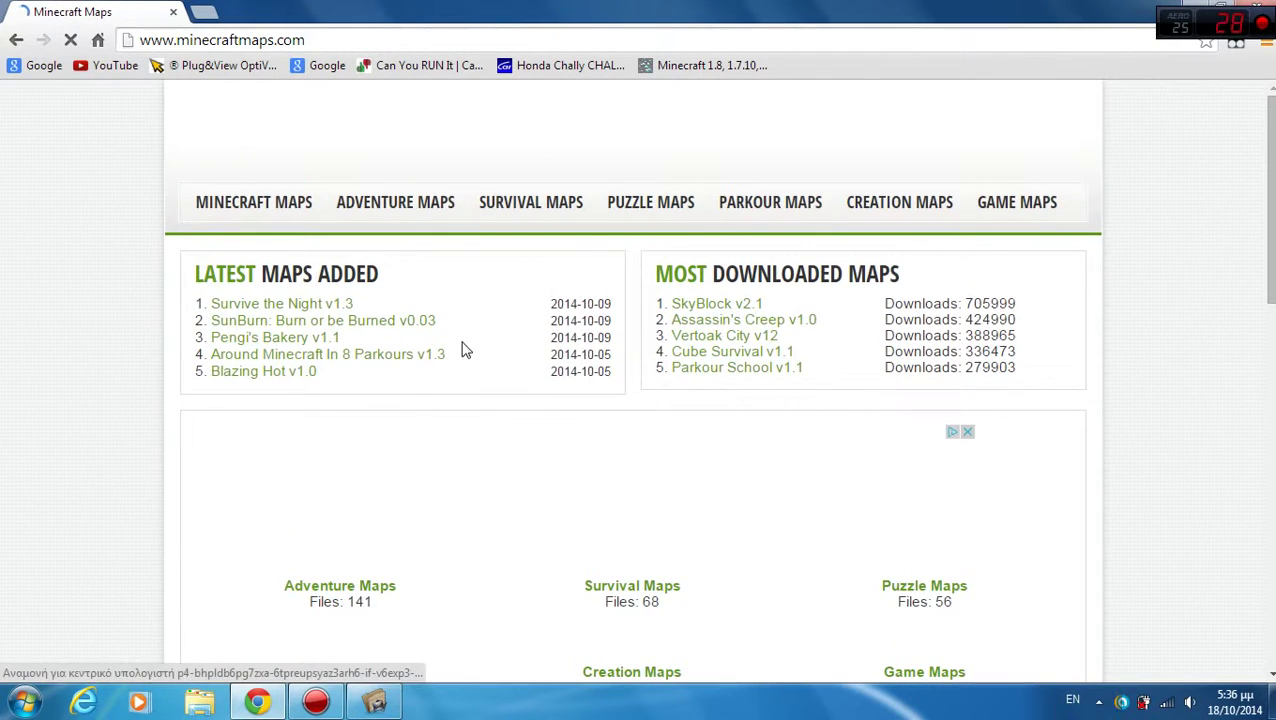
scroll(400, 400, down, 1)
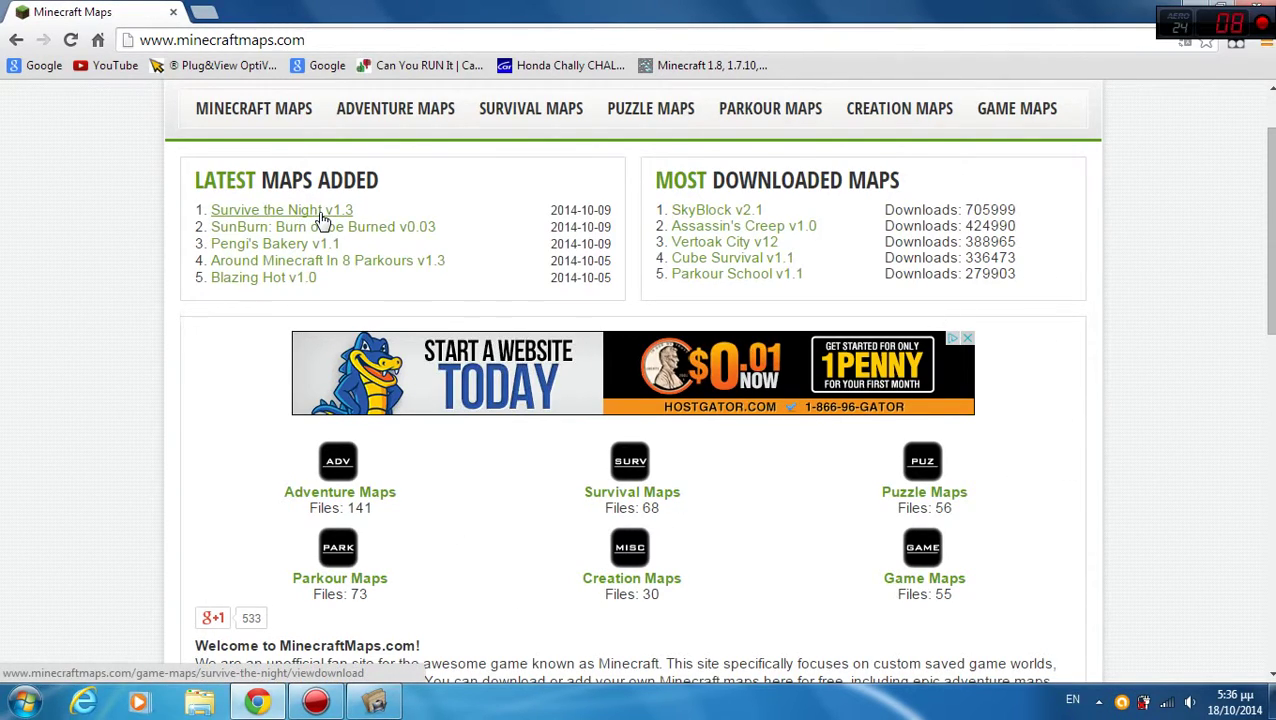
click(256, 246)
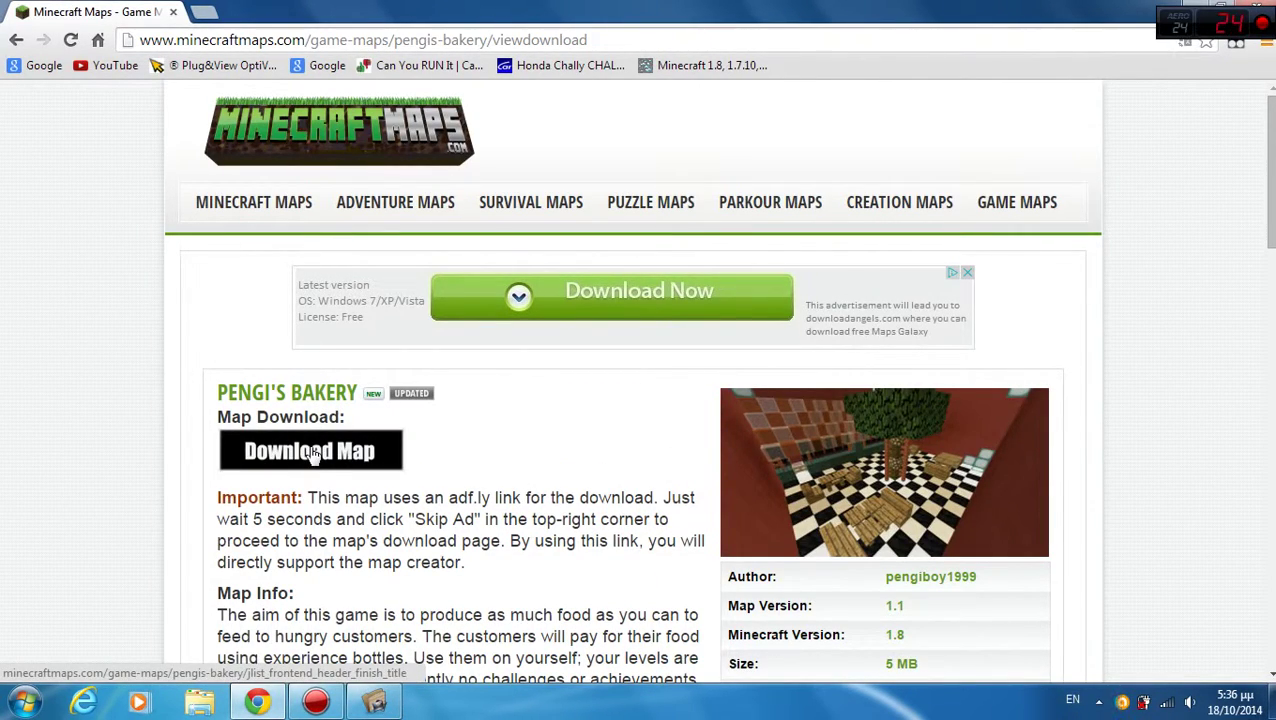
Start the Pengi's Bakery map download through the Download Map link.
click(311, 452)
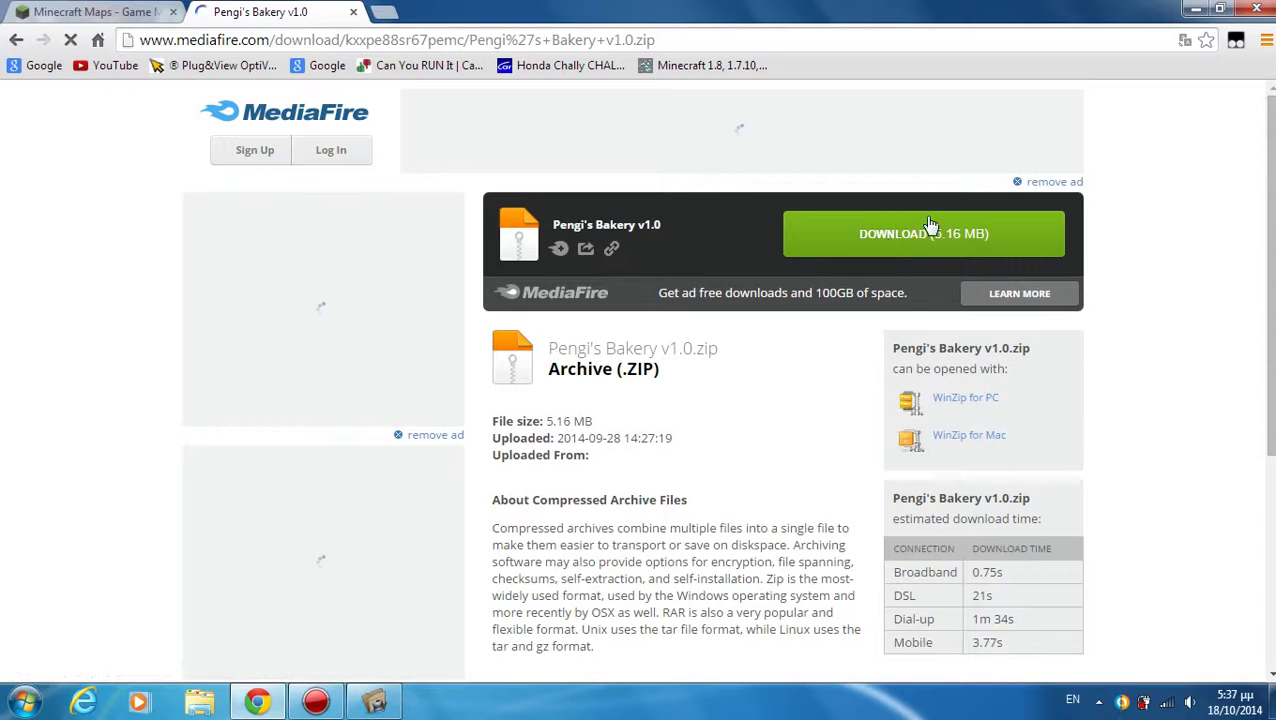
Download Pengi's Bakery v1.0.zip from MediaFire and close the MediaFire tab.
click(909, 228)
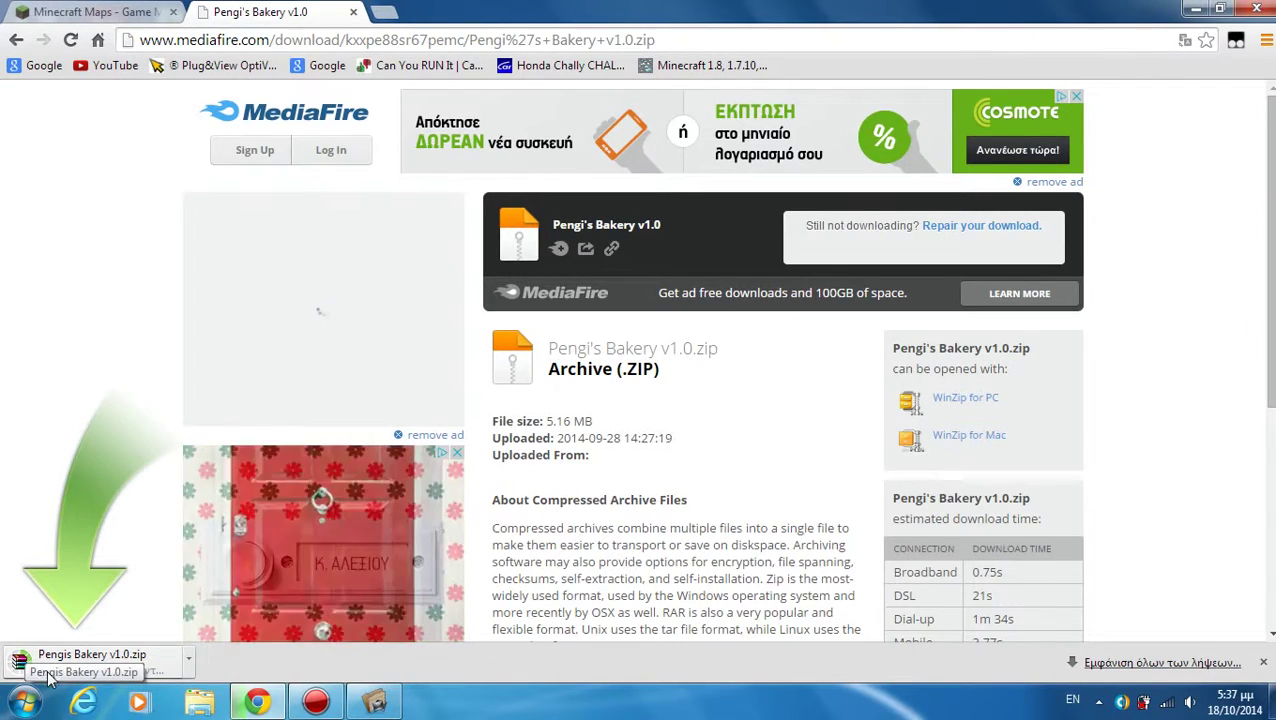
click(353, 13)
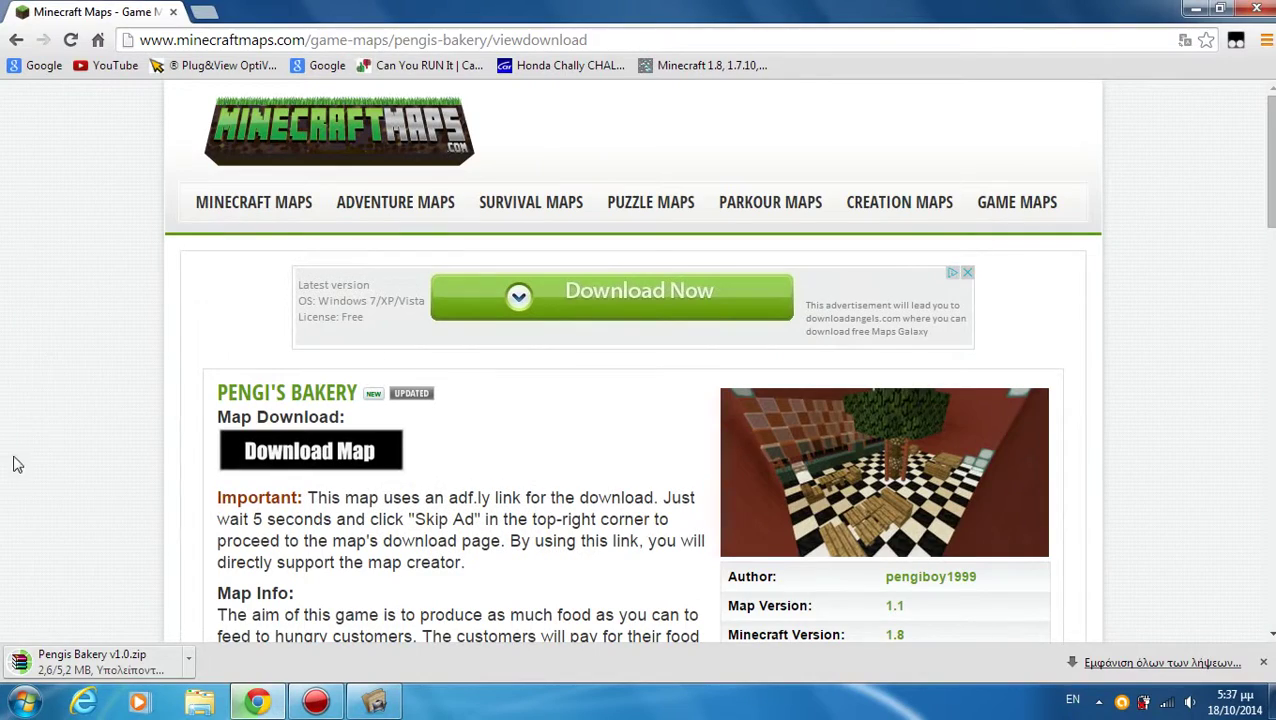
Open the downloaded Pengis Bakery v1.0.zip in WinRAR and return to the Downloads folder listing.
click(80, 668)
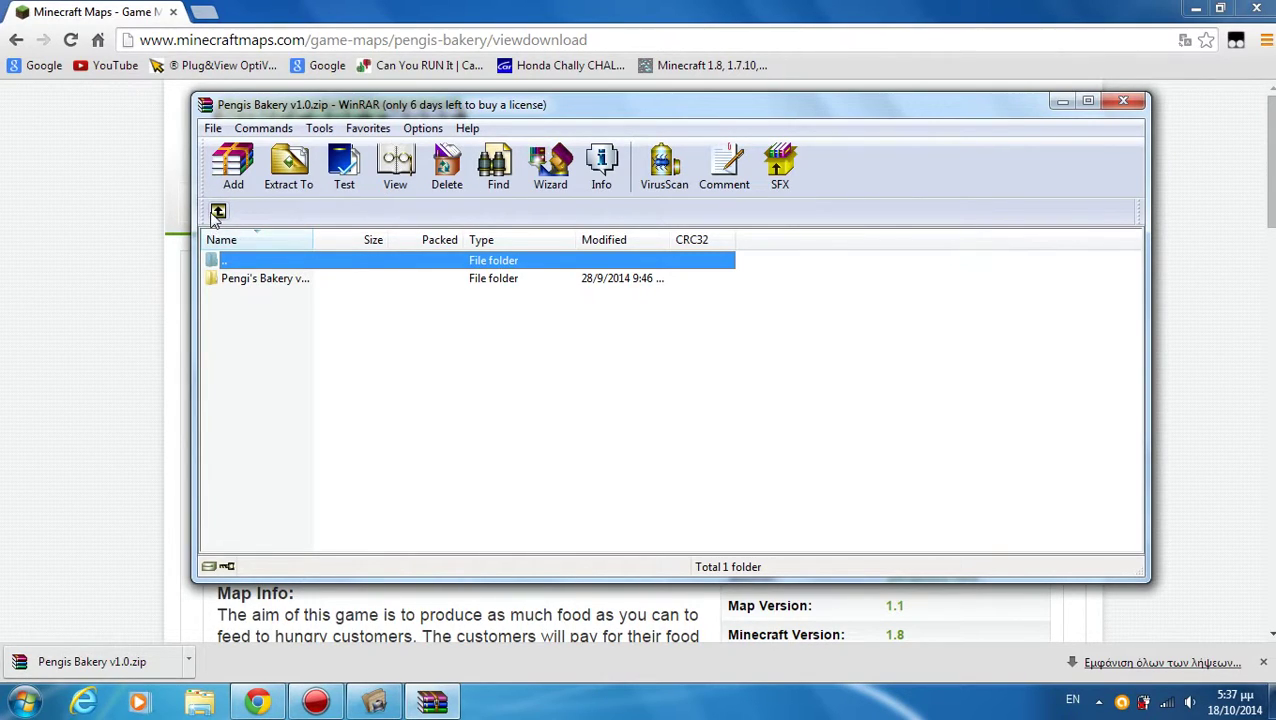
click(217, 212)
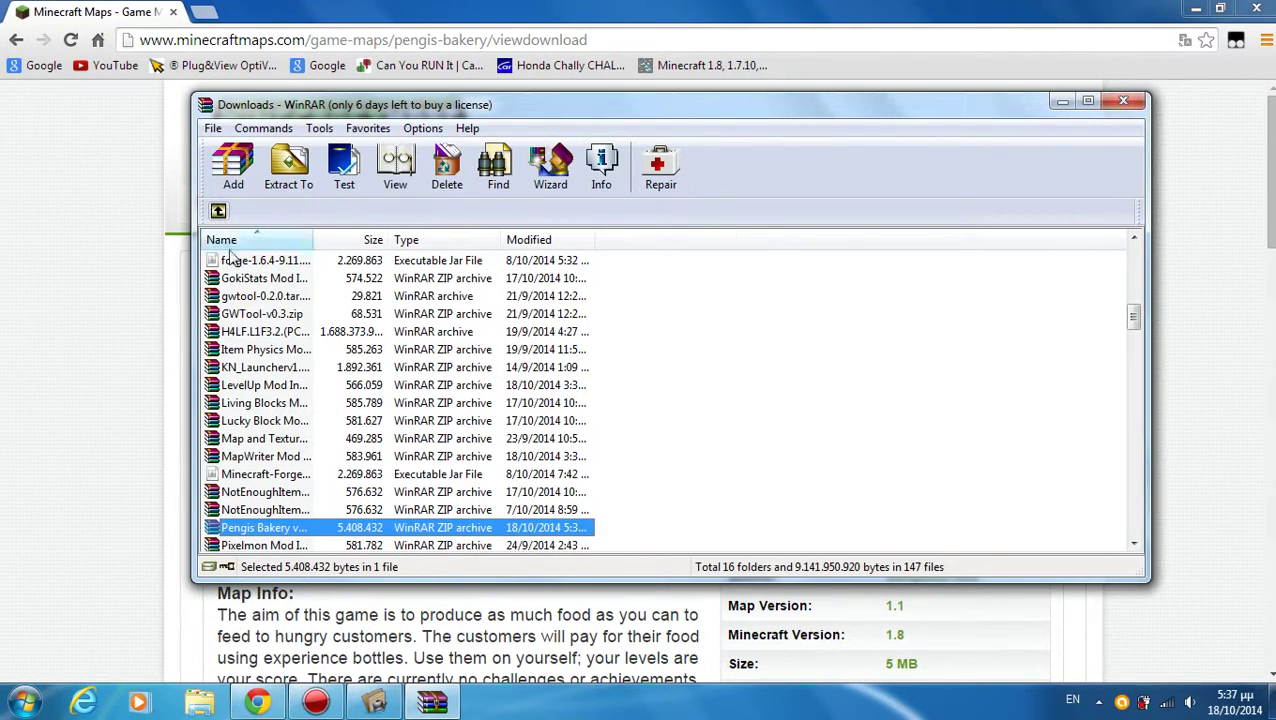
double_click(247, 530)
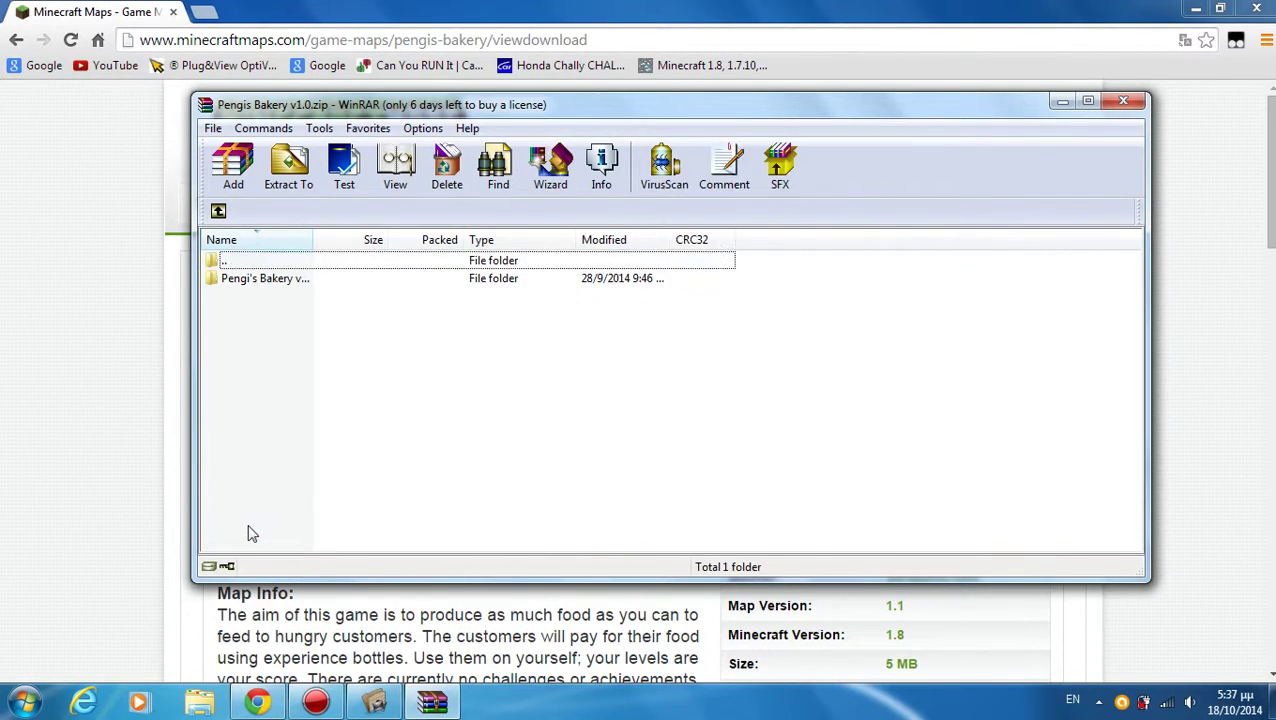
double_click(240, 264)
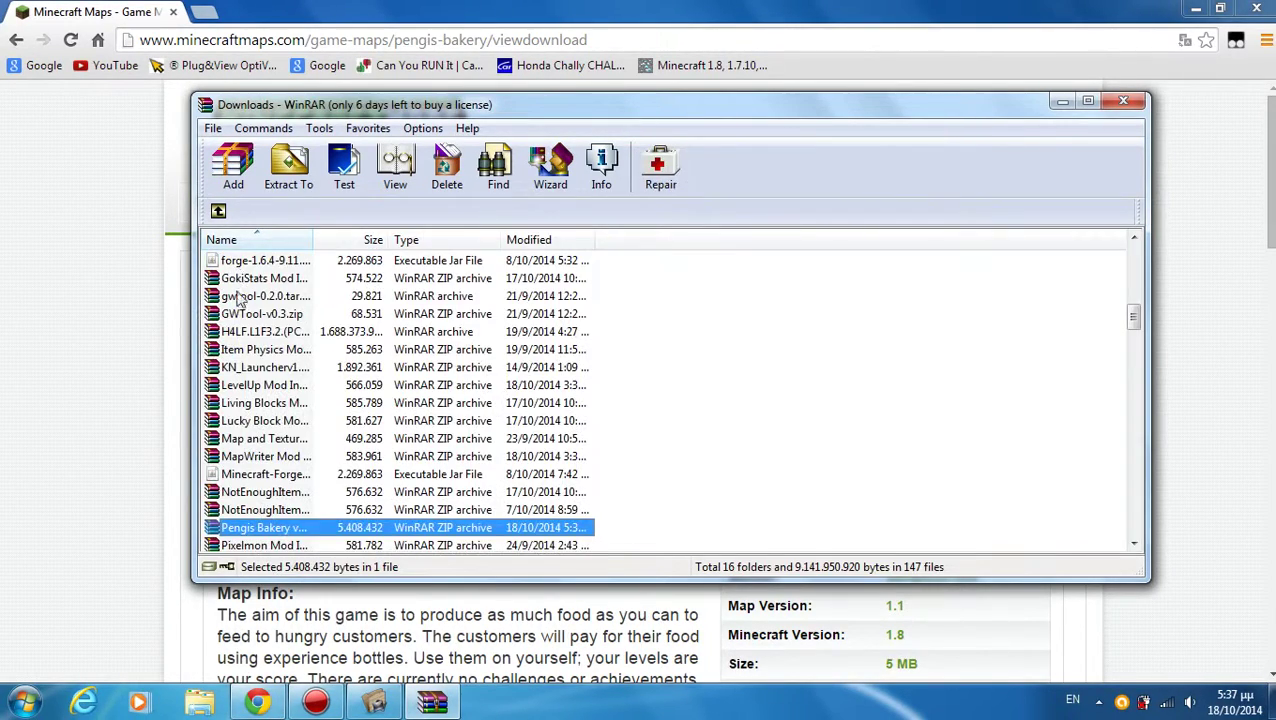
double_click(245, 532)
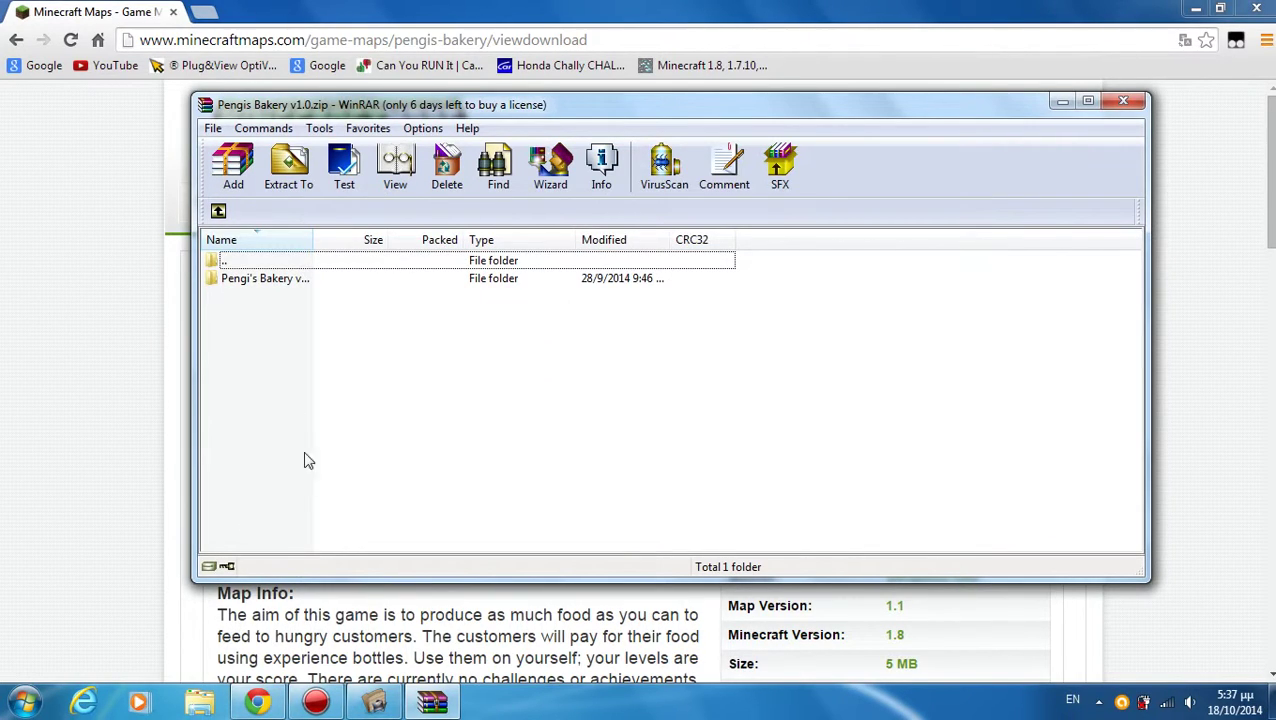
double_click(240, 264)
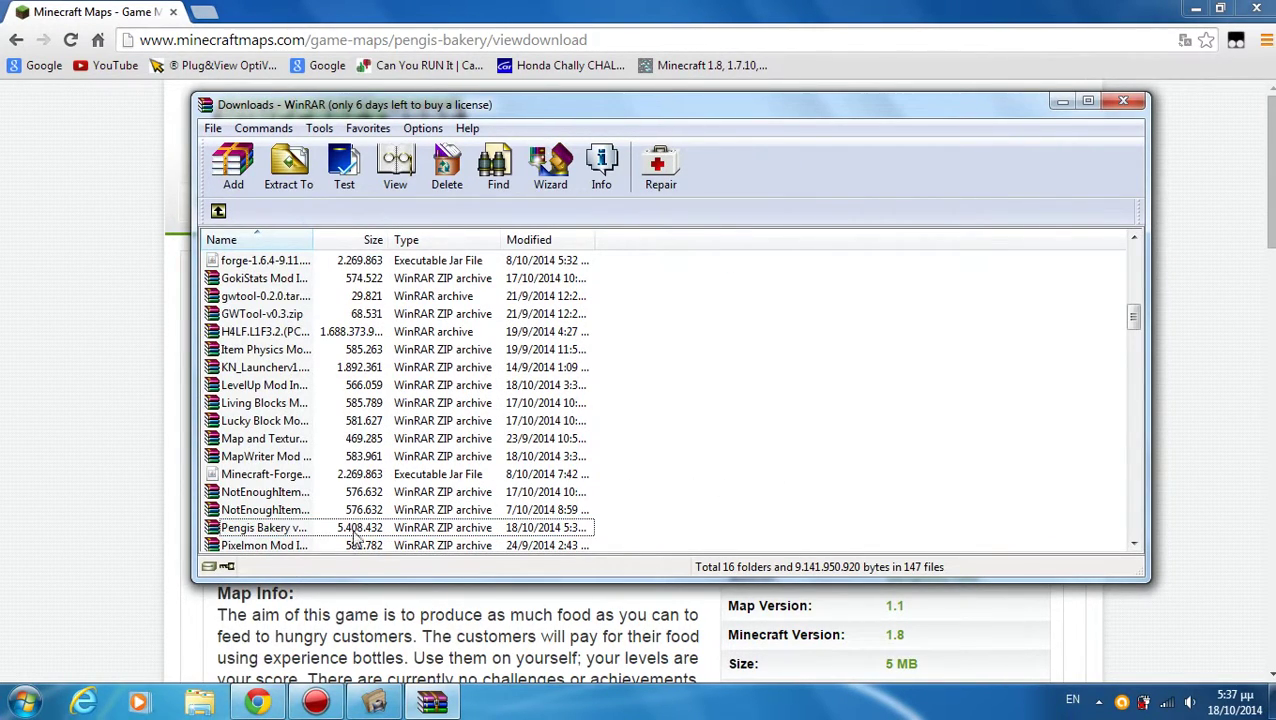
Drop the zip onto the Map and Texture Installer to install the map, then close WinRAR.
drag(356, 535, 368, 527)
drag(385, 688, 619, 348)
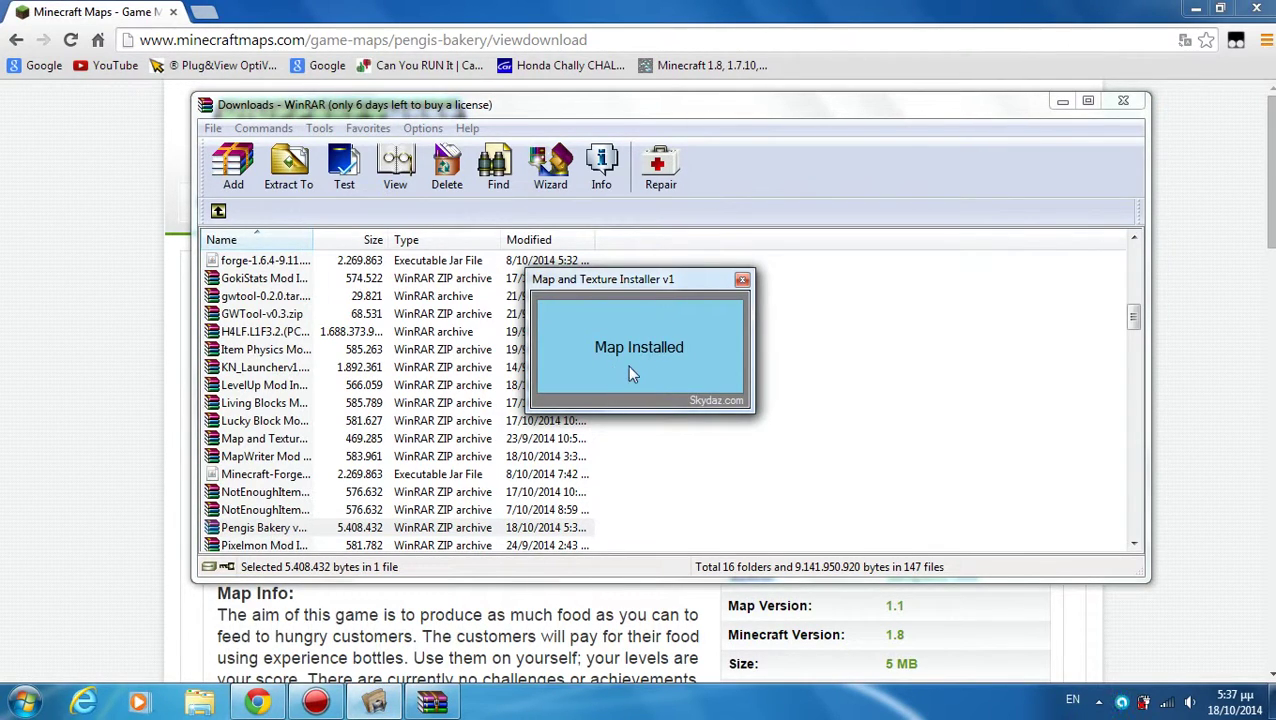
click(1123, 101)
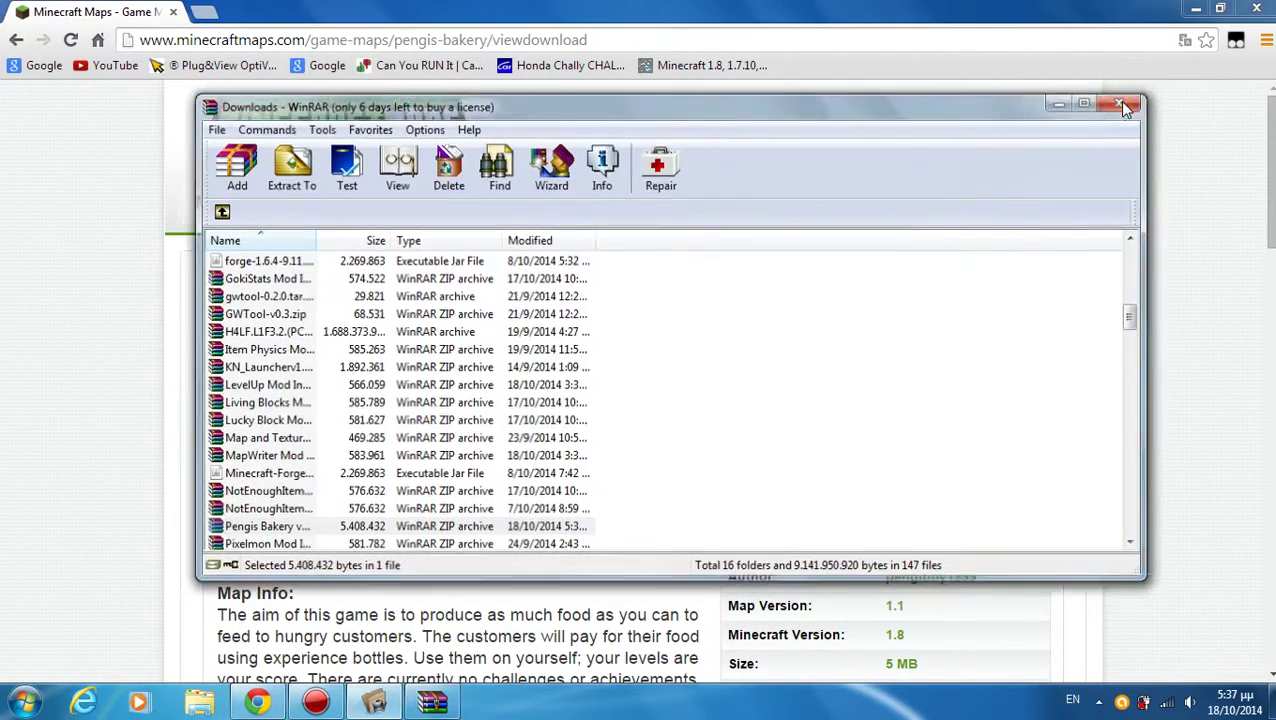
Launch Minecraft release 1.7.10 from the Minecraft (2) desktop shortcut's launcher.
key(super+d)
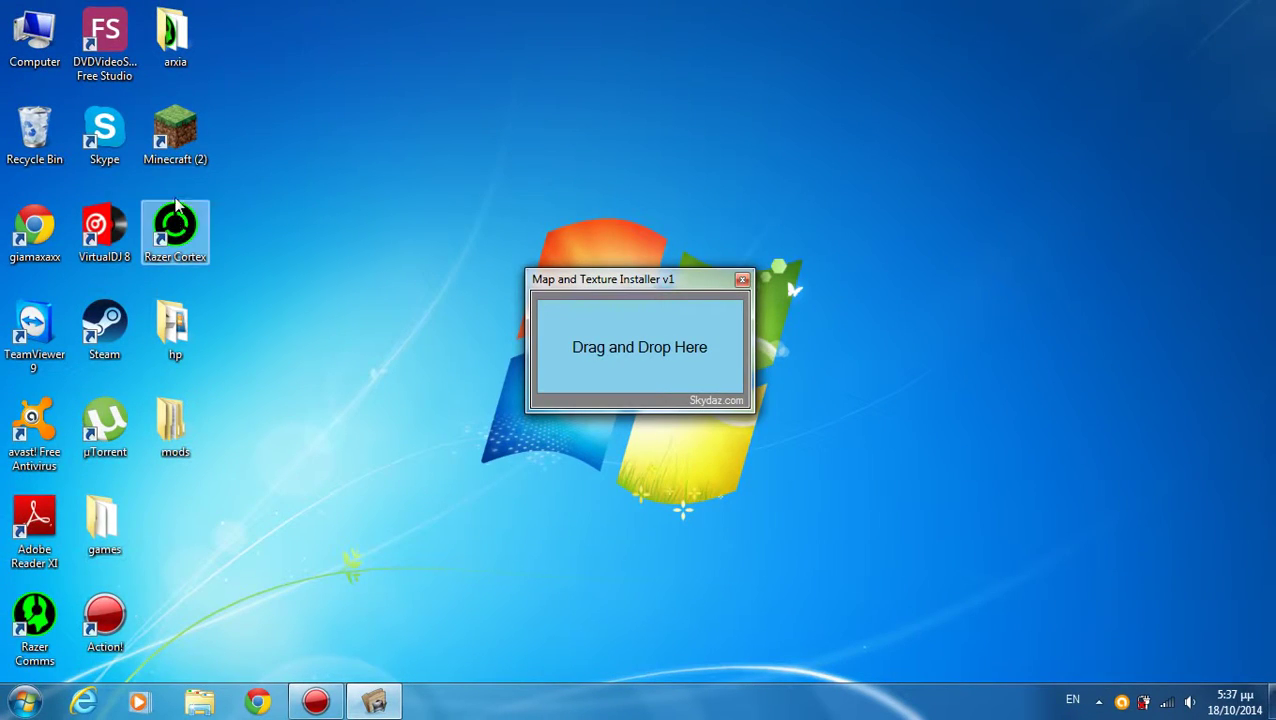
double_click(175, 130)
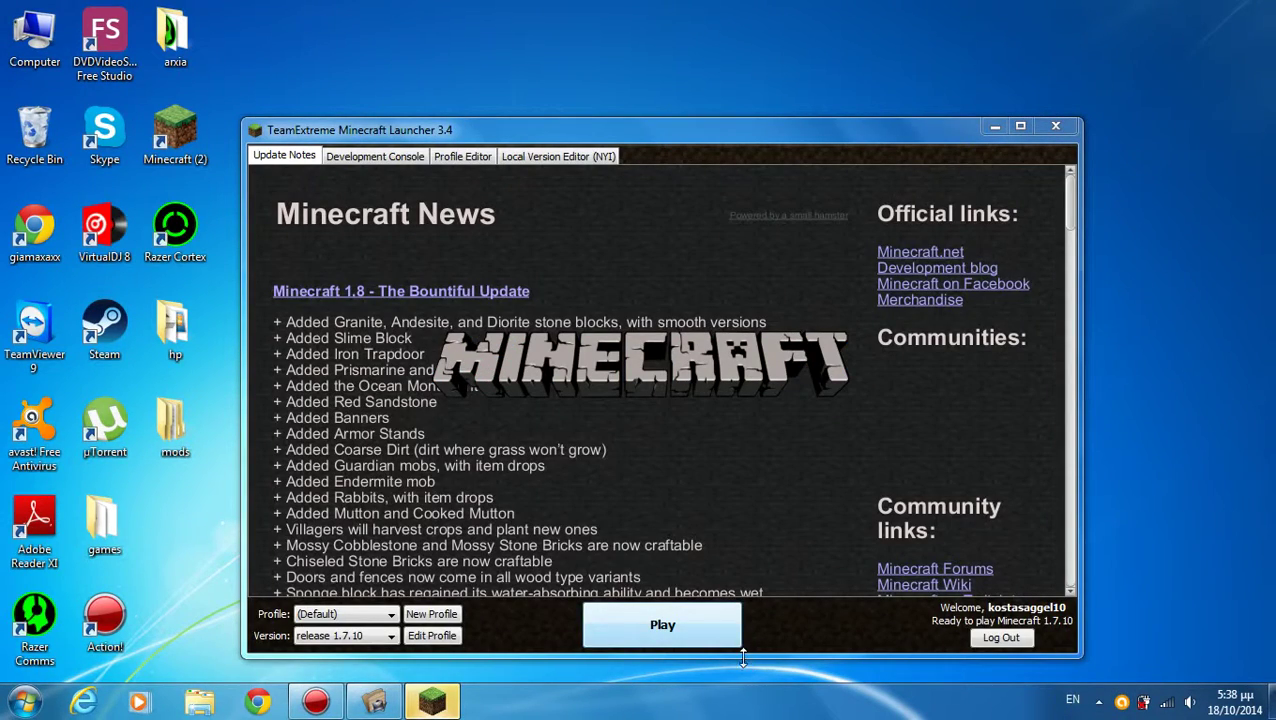
click(683, 627)
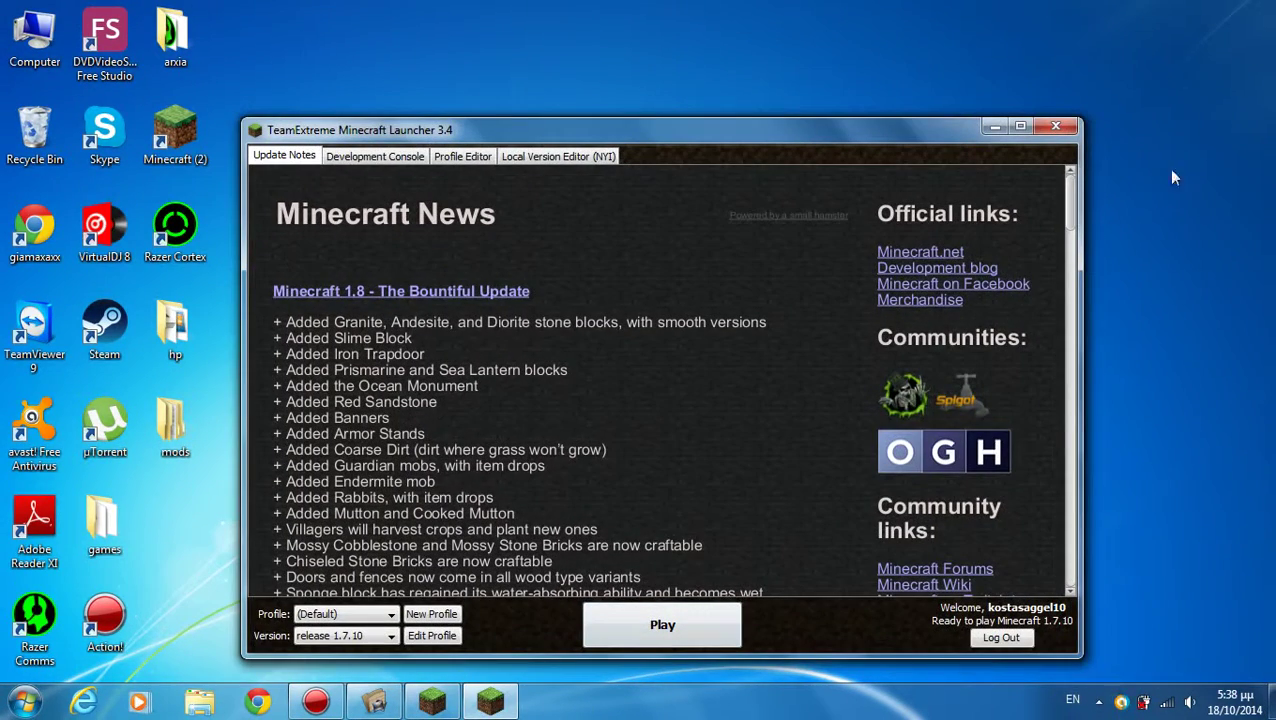
click(1059, 130)
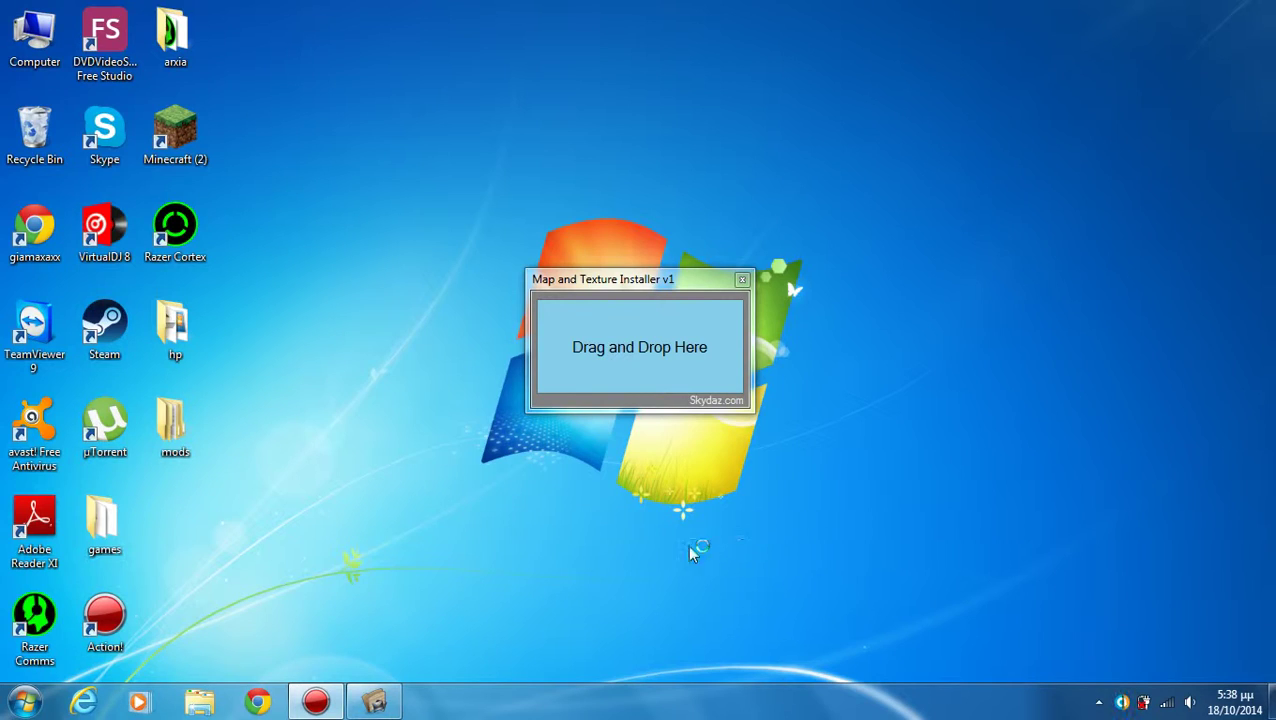
mouse_move(395, 710)
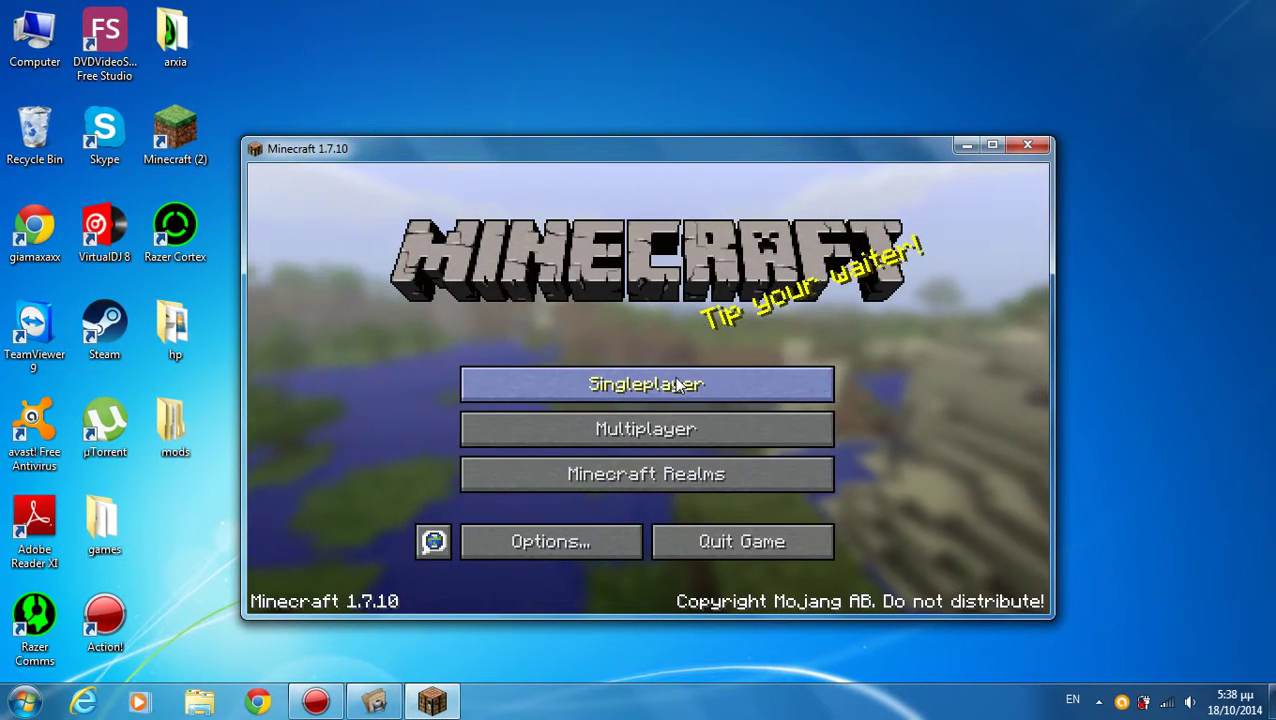
Load the Pengi's Bakery v1.0 world from the Singleplayer world list.
click(677, 385)
scroll(621, 484, down, 1)
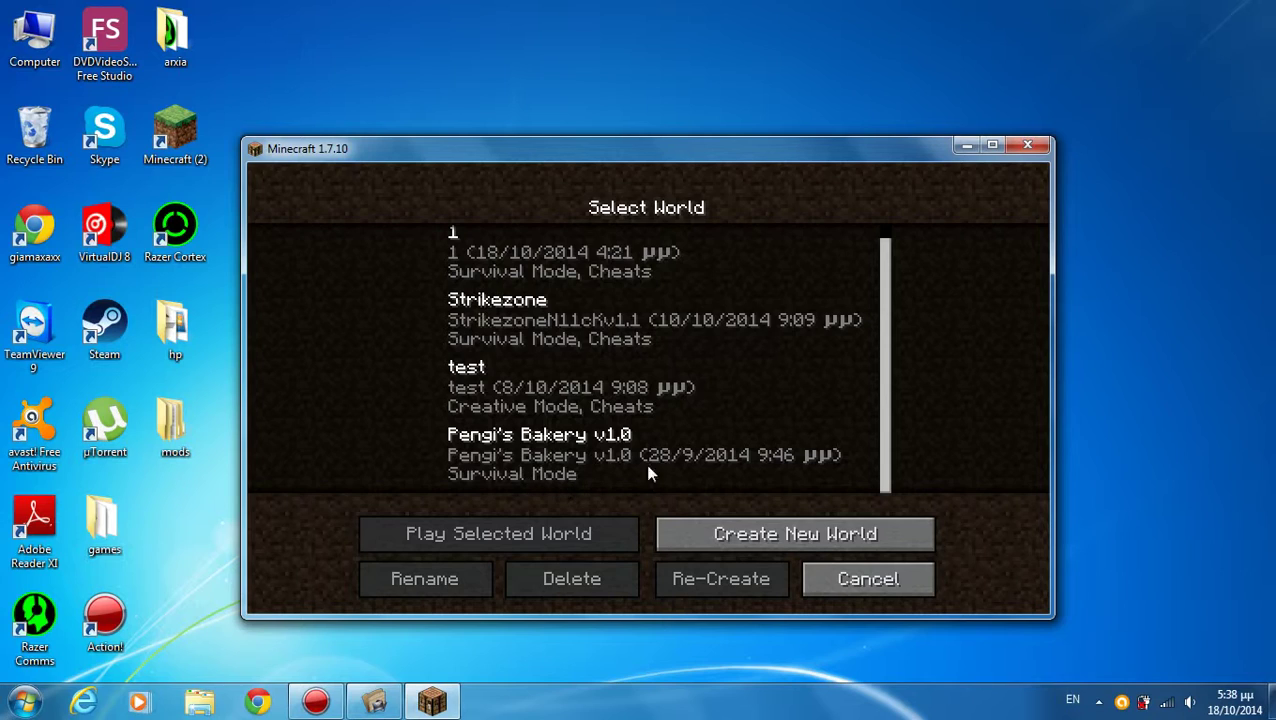
double_click(533, 458)
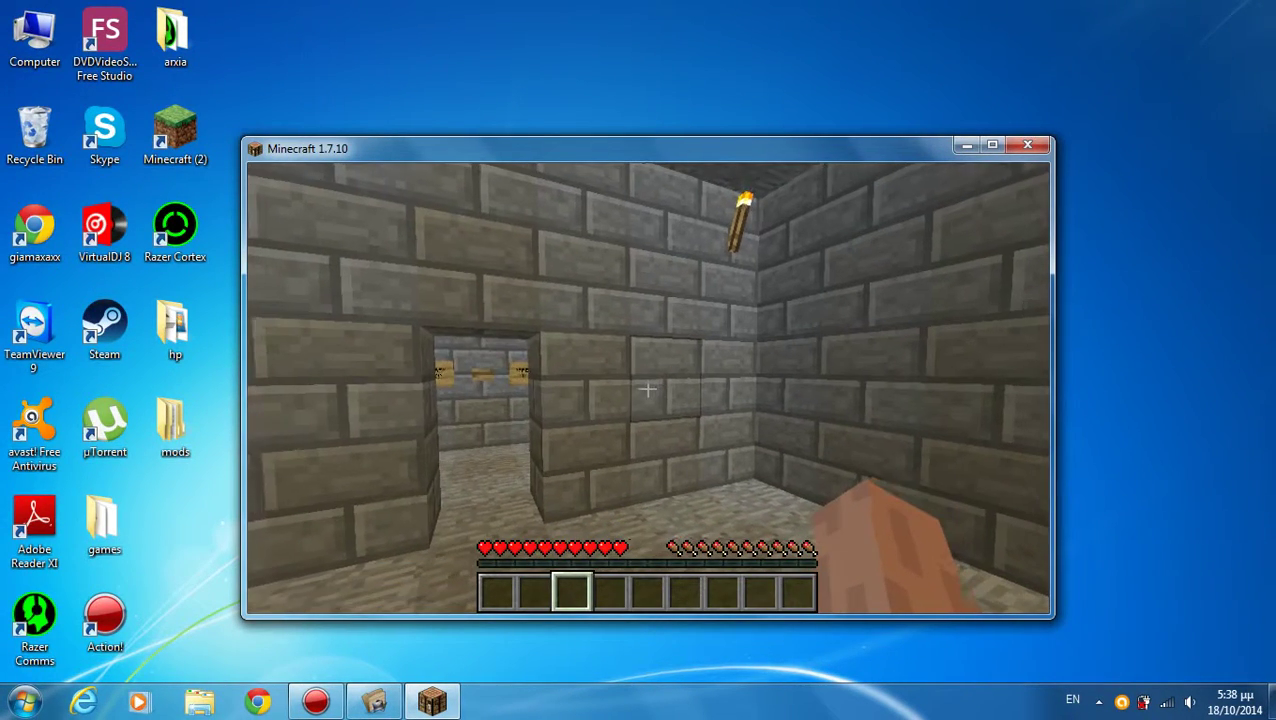
Maximise the Minecraft window to fill the screen, then return to play.
key(e)
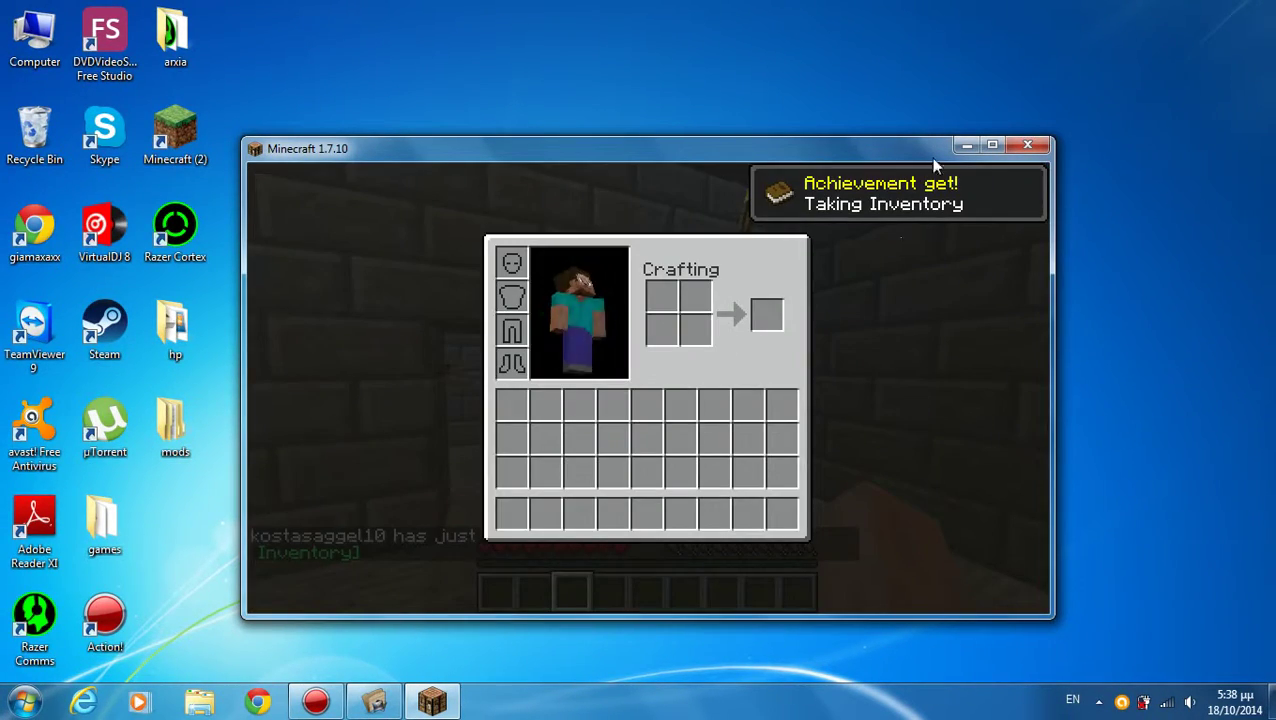
click(993, 145)
key(e)
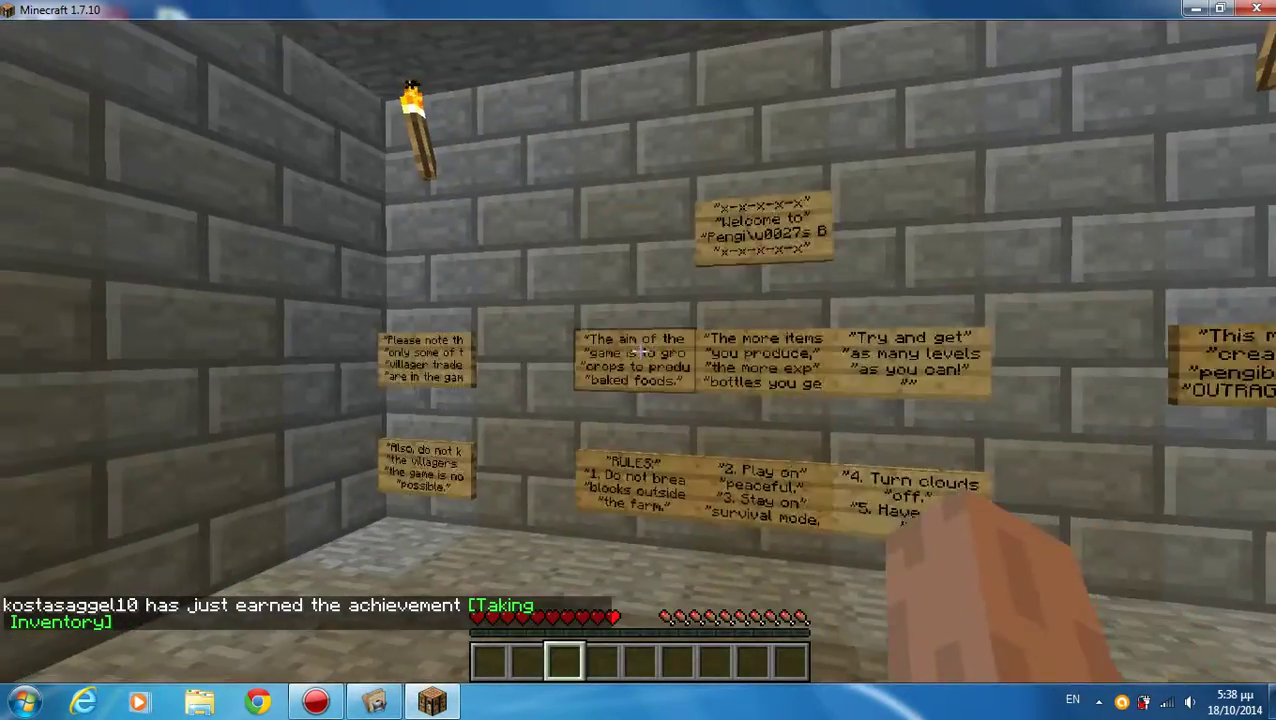
Walk through the PRESS HERE TO START doorway into the sign room and turn around.
key(w)
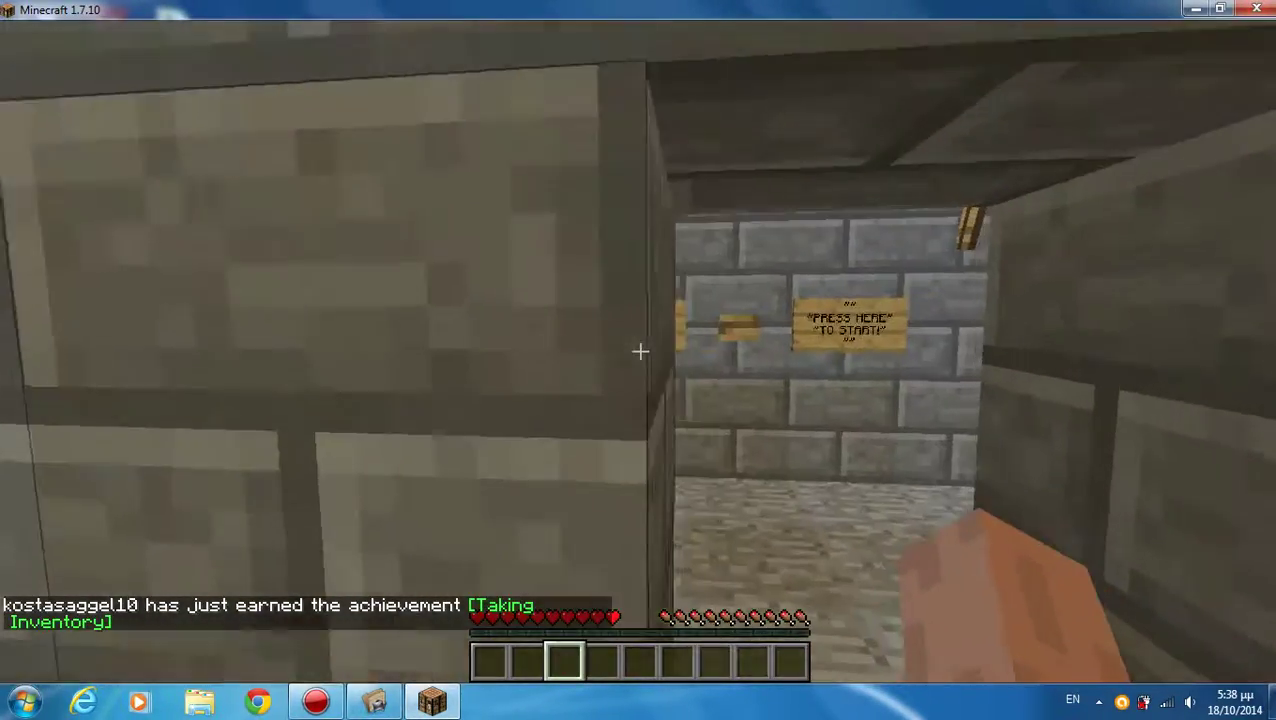
key(w)
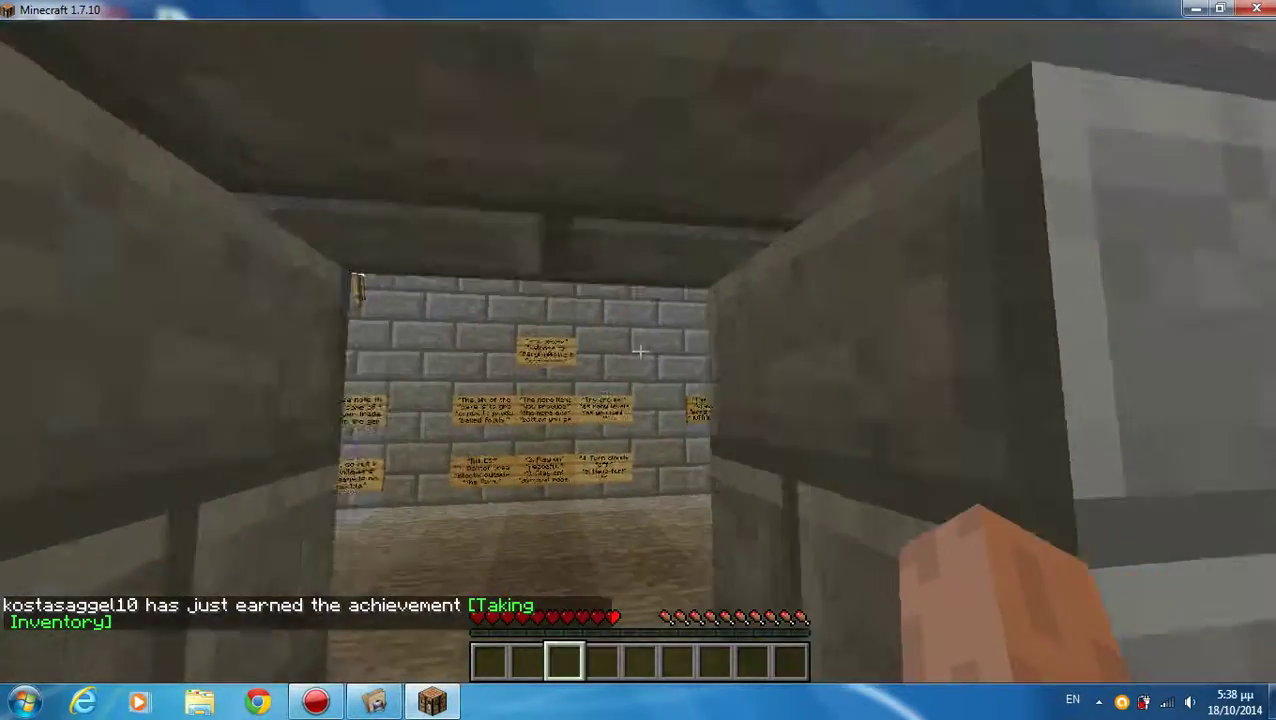
key(w)
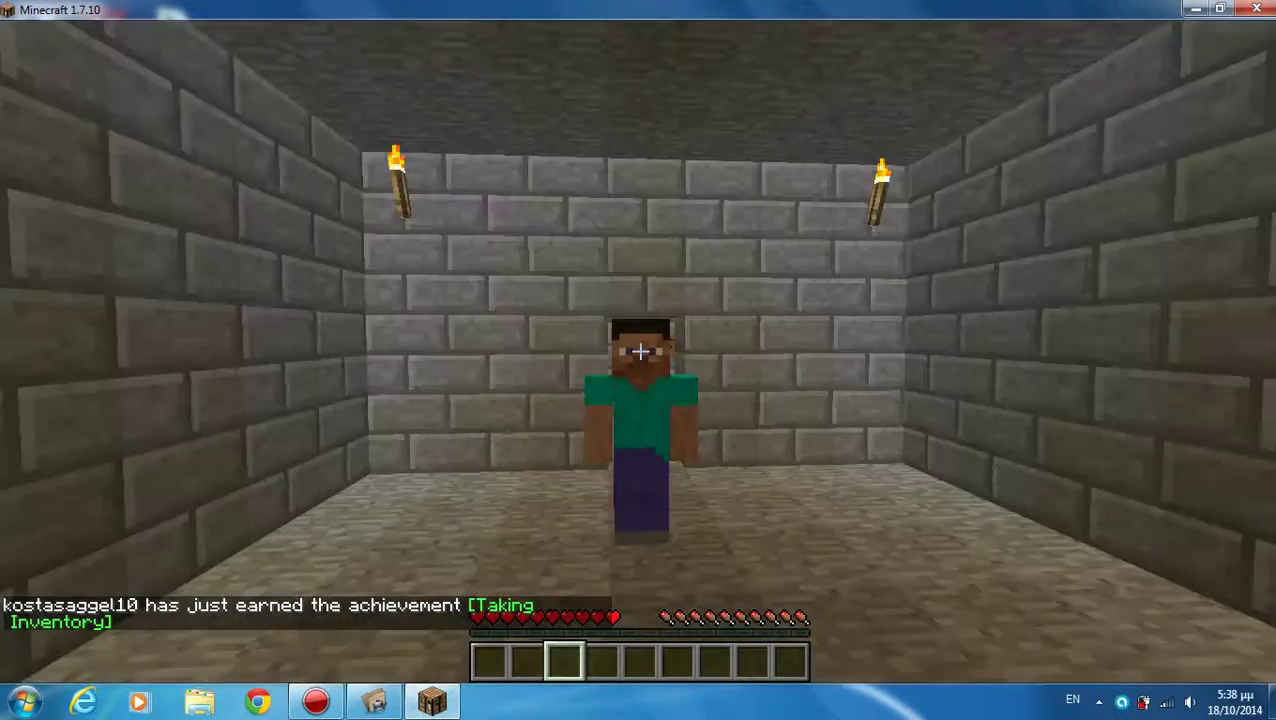